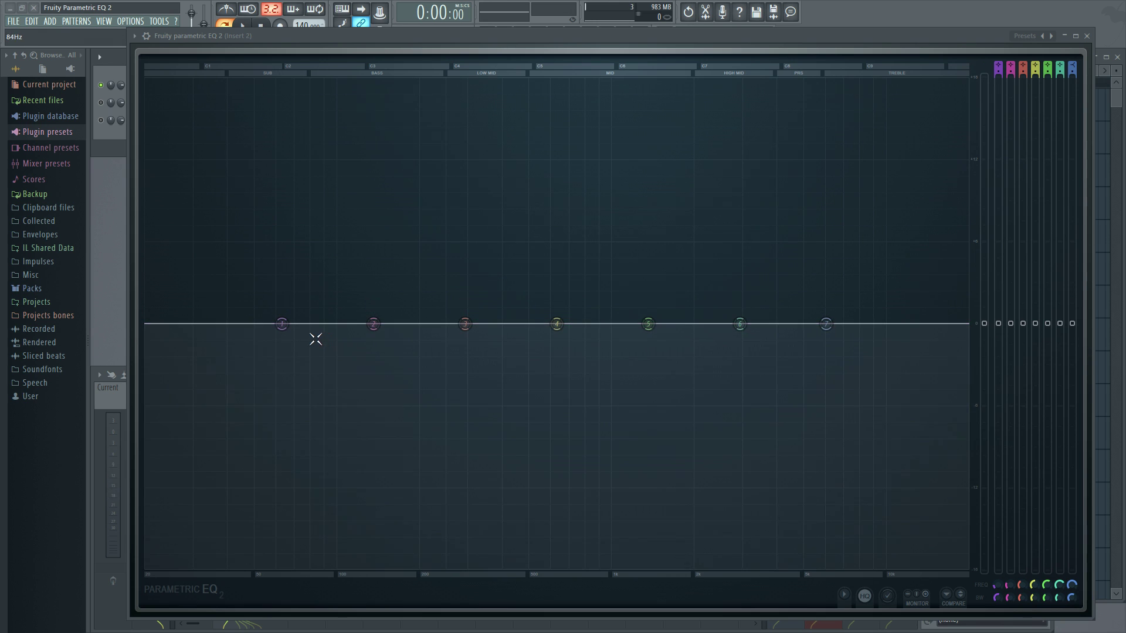
Raise band 1 into a broad boost, then reset it to a flat 0 dB
right_click(283, 326)
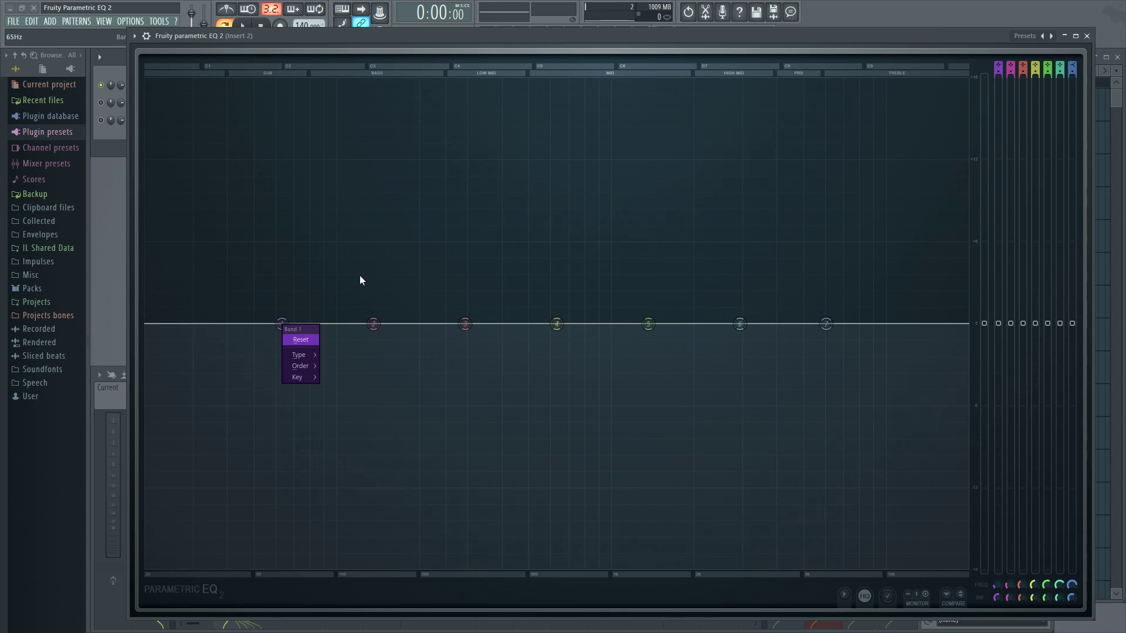
left_click_drag(282, 324, 318, 203)
right_click(318, 202)
left_click(343, 220)
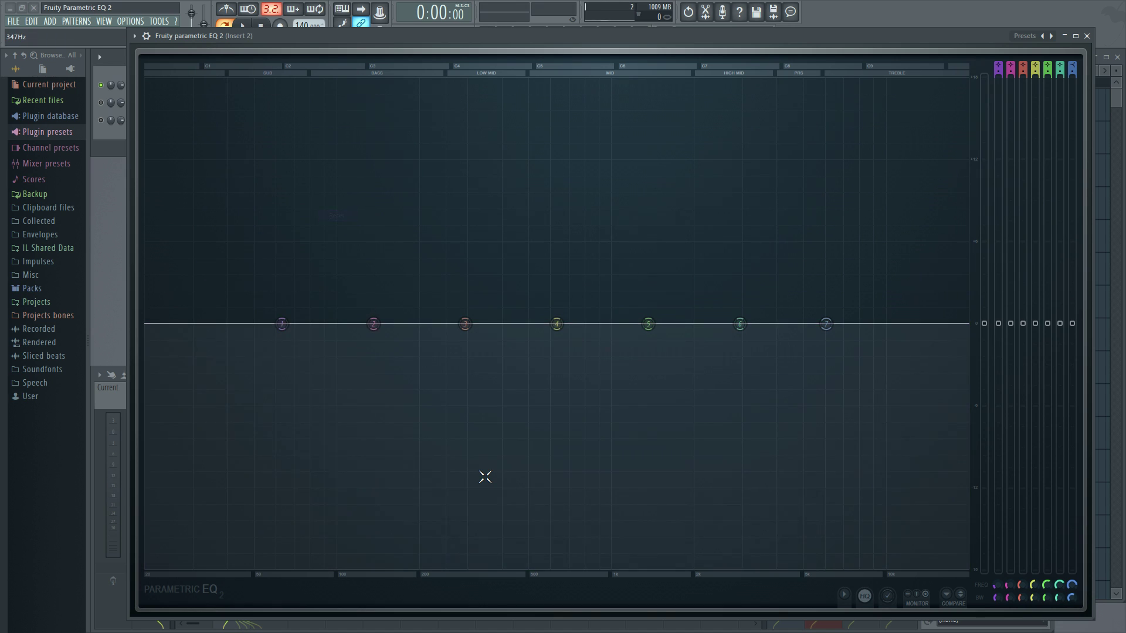
Make band 1 a widened high-pass filter with its cutoff near 65 Hz
right_click(282, 324)
mouse_move(299, 356)
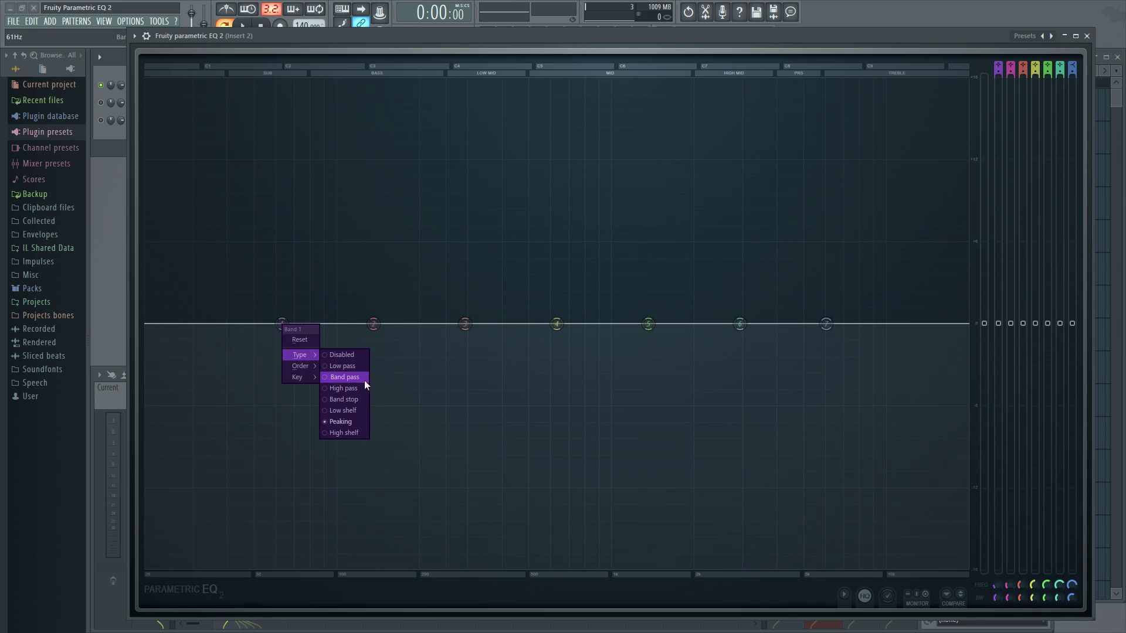
left_click(363, 380)
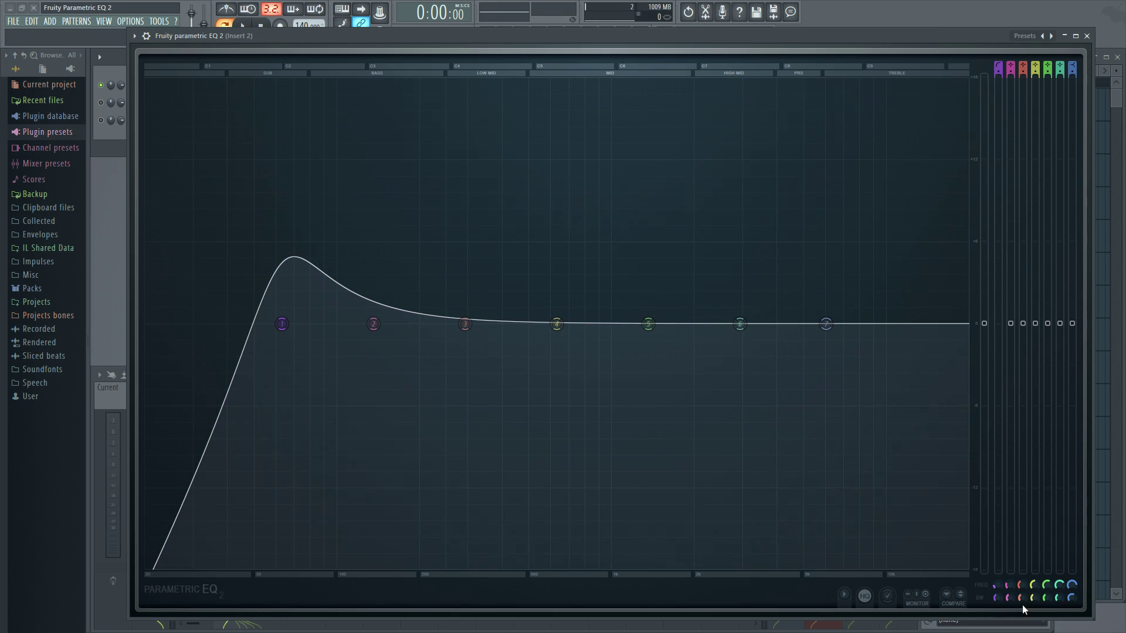
scroll(998, 598, "up", 5)
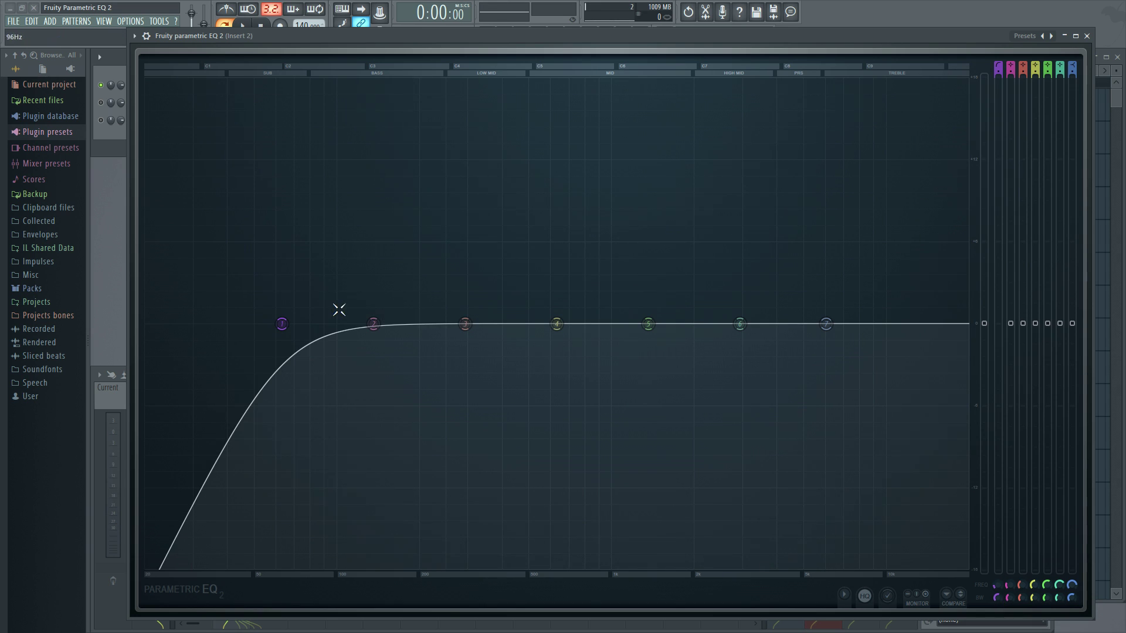
left_click_drag(282, 323, 252, 321)
Reset band 1 to its default frequency and make it a low-pass filter
right_click(254, 327)
left_click(272, 342)
right_click(282, 324)
mouse_move(307, 354)
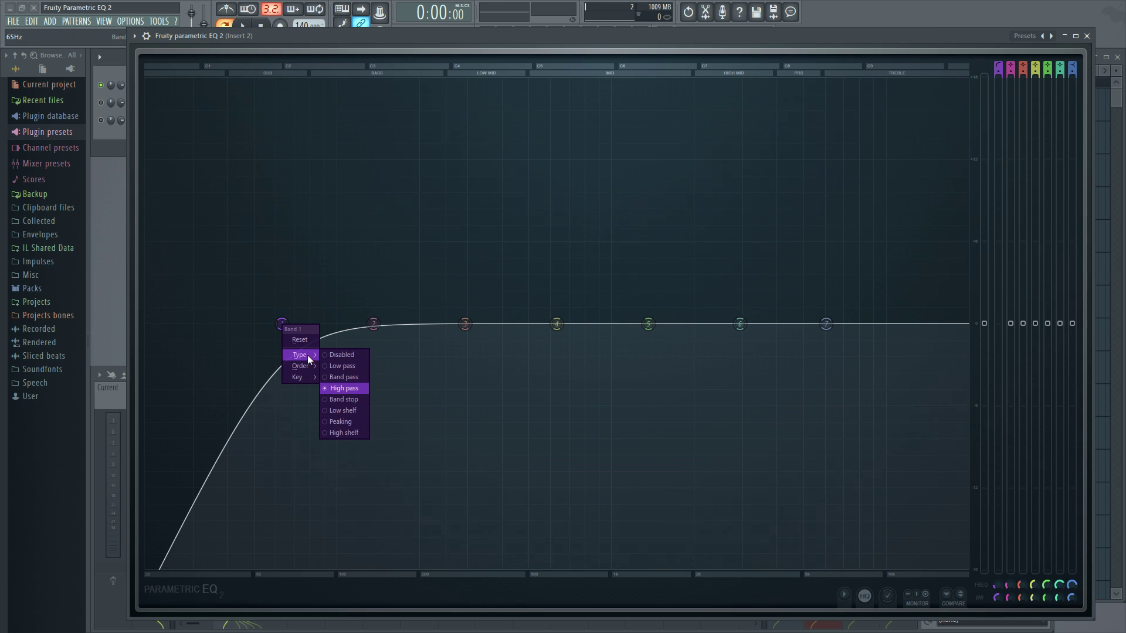
left_click(349, 367)
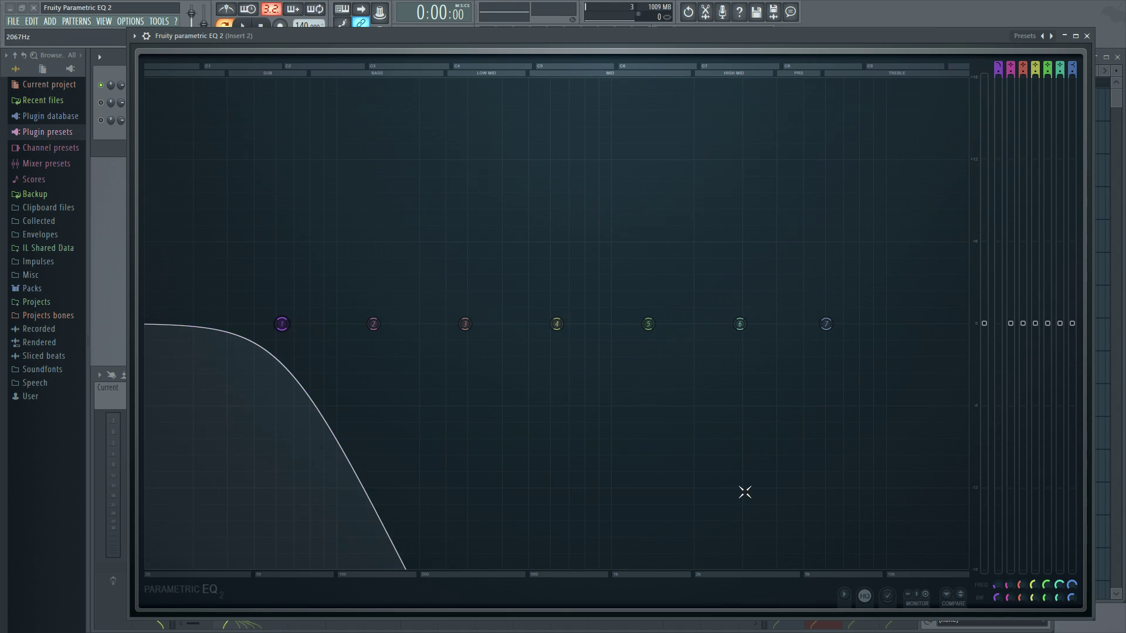
Switch band 1 back to peaking so the curve is flat
right_click(282, 324)
mouse_move(305, 354)
left_click(345, 422)
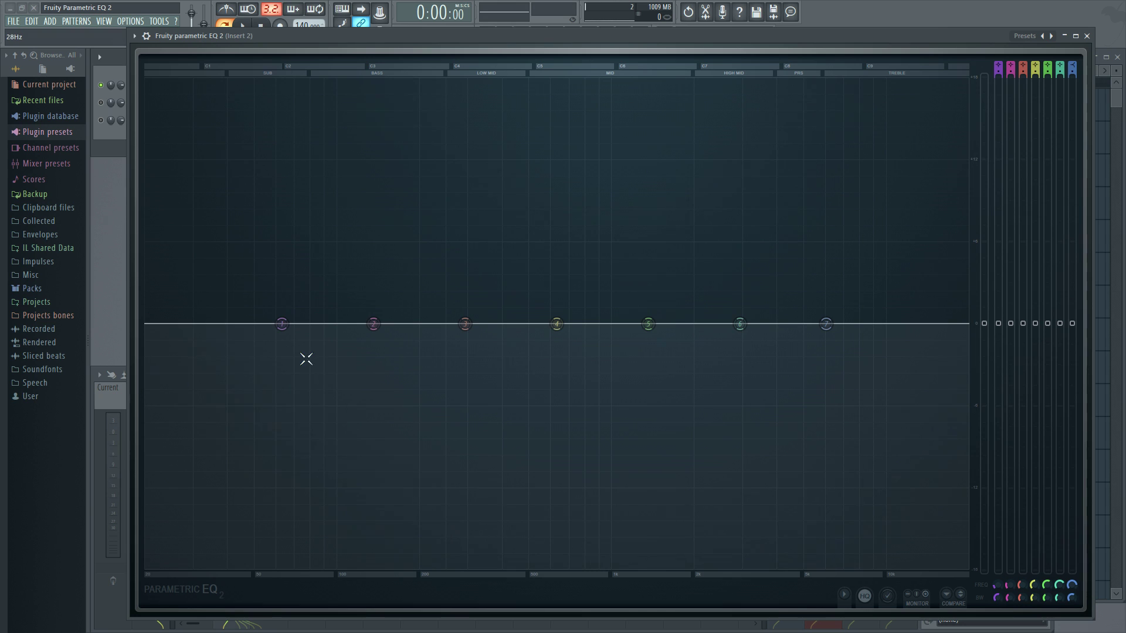
Make band 1 a high-pass filter with the Steep 8 slope
right_click(283, 325)
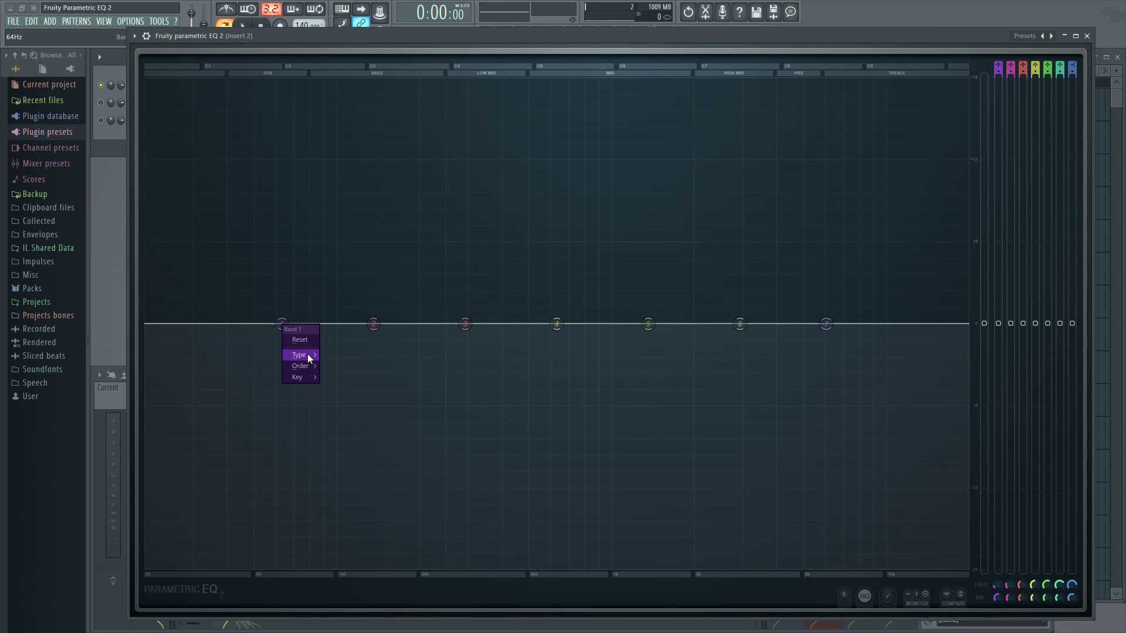
mouse_move(307, 354)
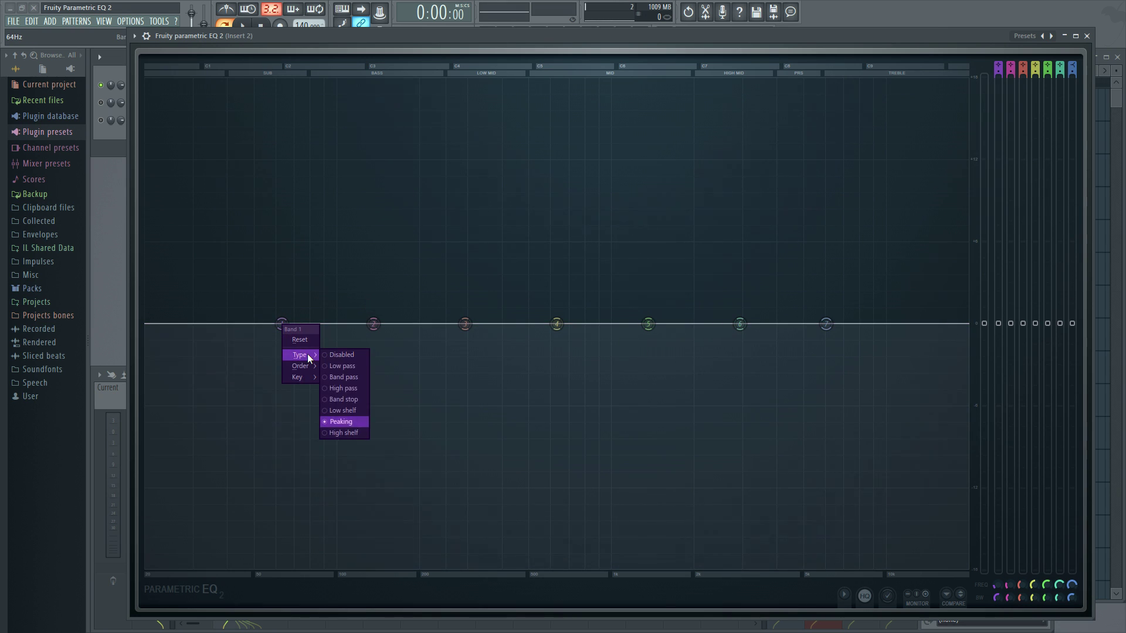
left_click(340, 388)
right_click(282, 323)
mouse_move(300, 367)
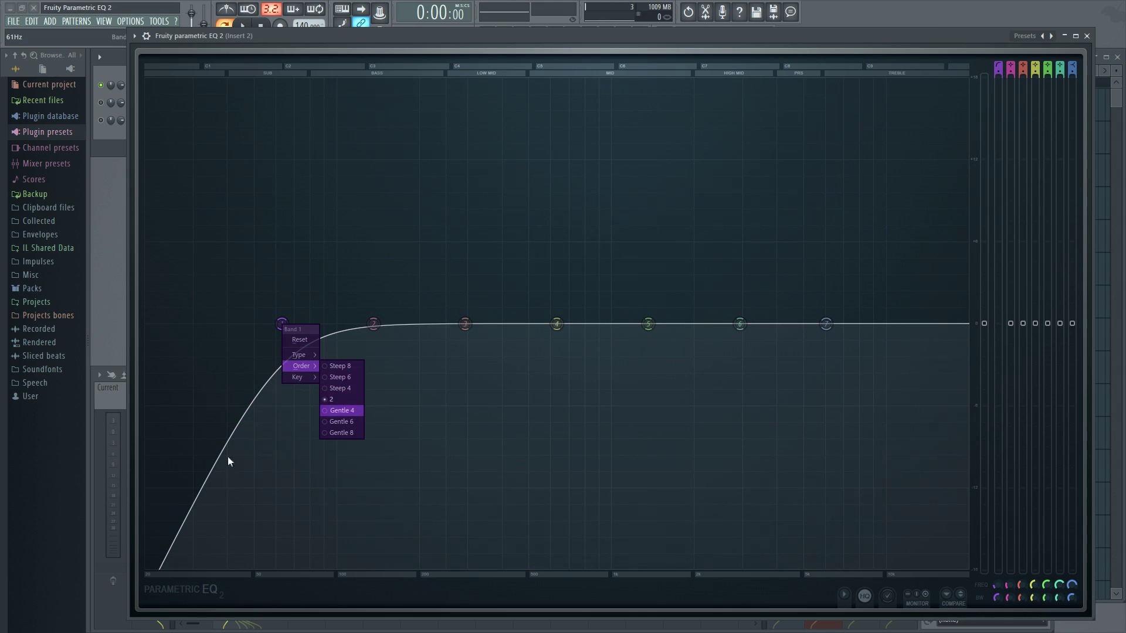
left_click(340, 367)
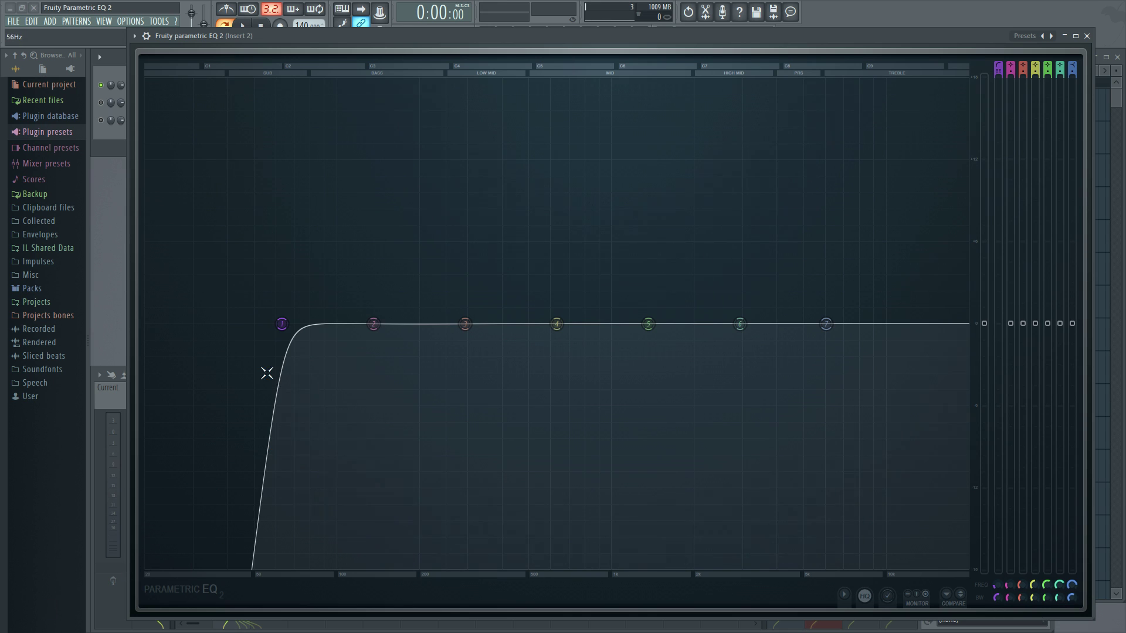
Soften band 1's high-pass slope to the Gentle 8 order
right_click(282, 324)
mouse_move(311, 367)
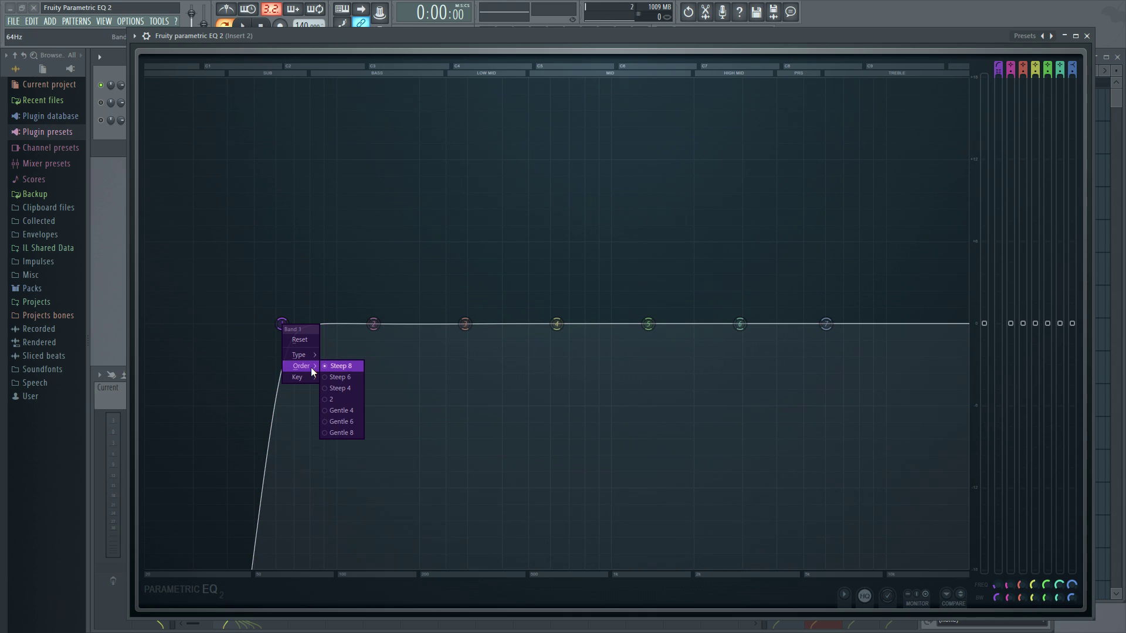
left_click(342, 433)
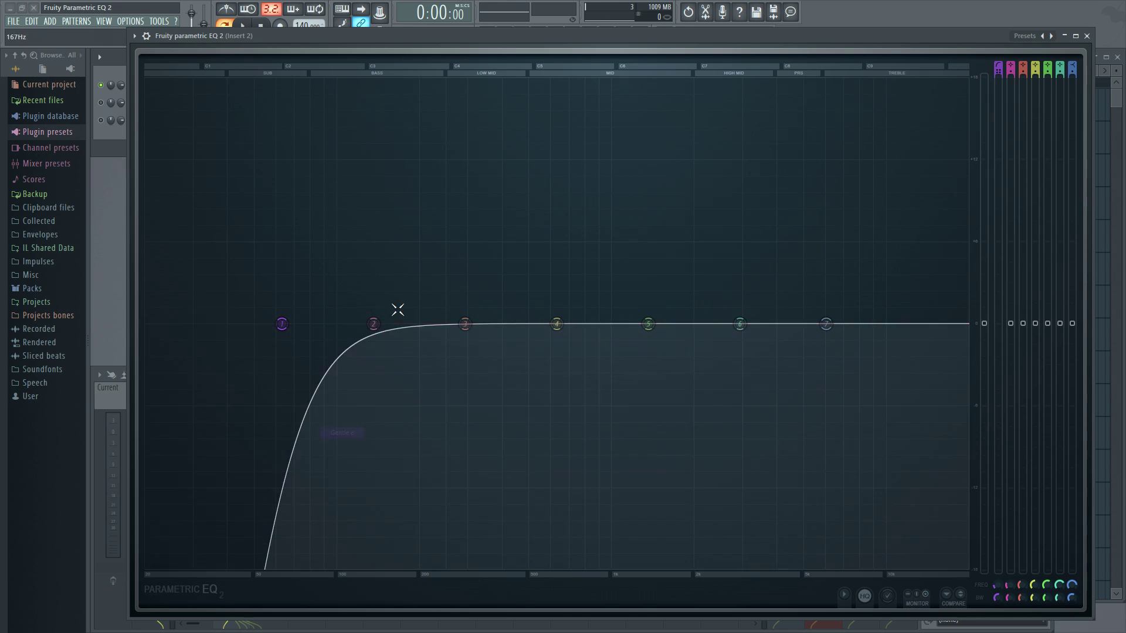
Set band 1 to a note frequency from the Key submenus, then return it to peaking
right_click(282, 324)
mouse_move(307, 354)
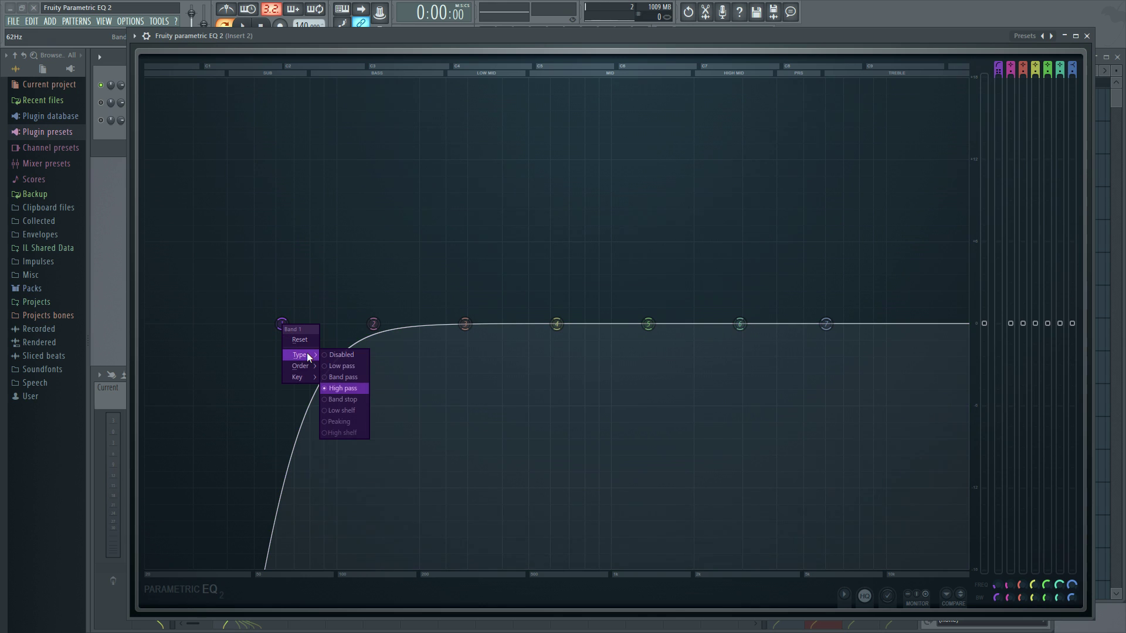
mouse_move(300, 382)
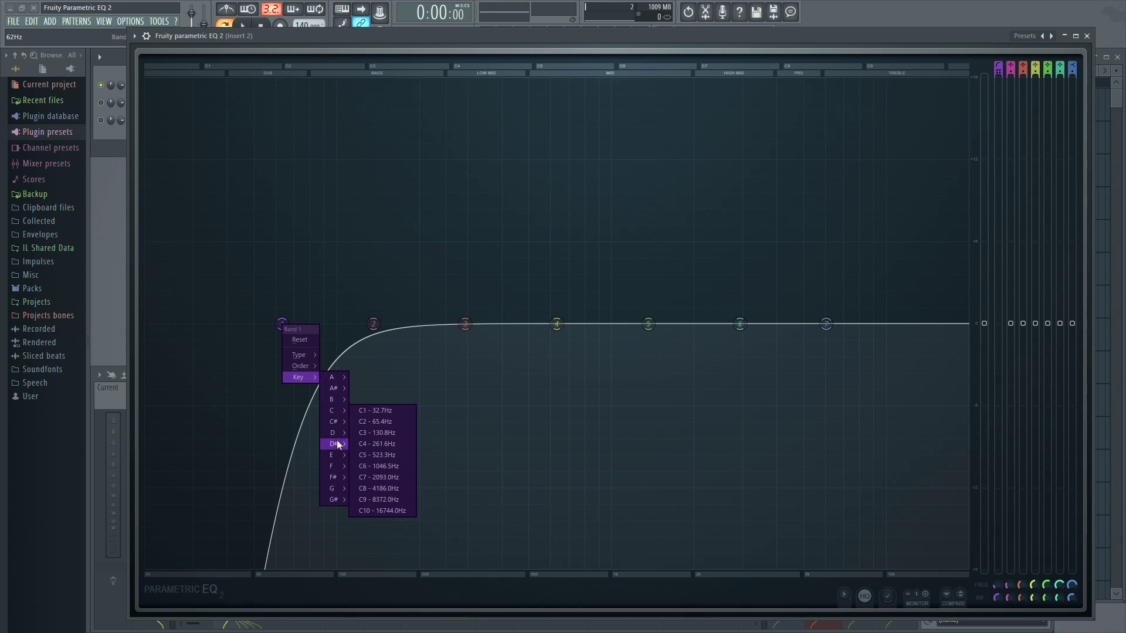
mouse_move(340, 499)
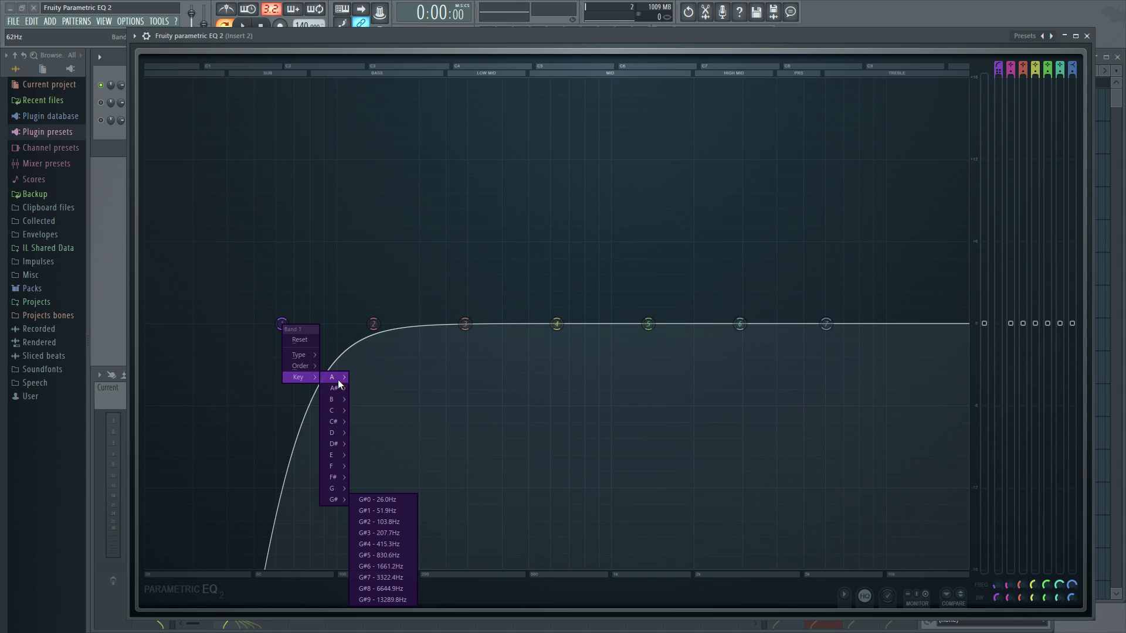
left_click(282, 324)
right_click(283, 325)
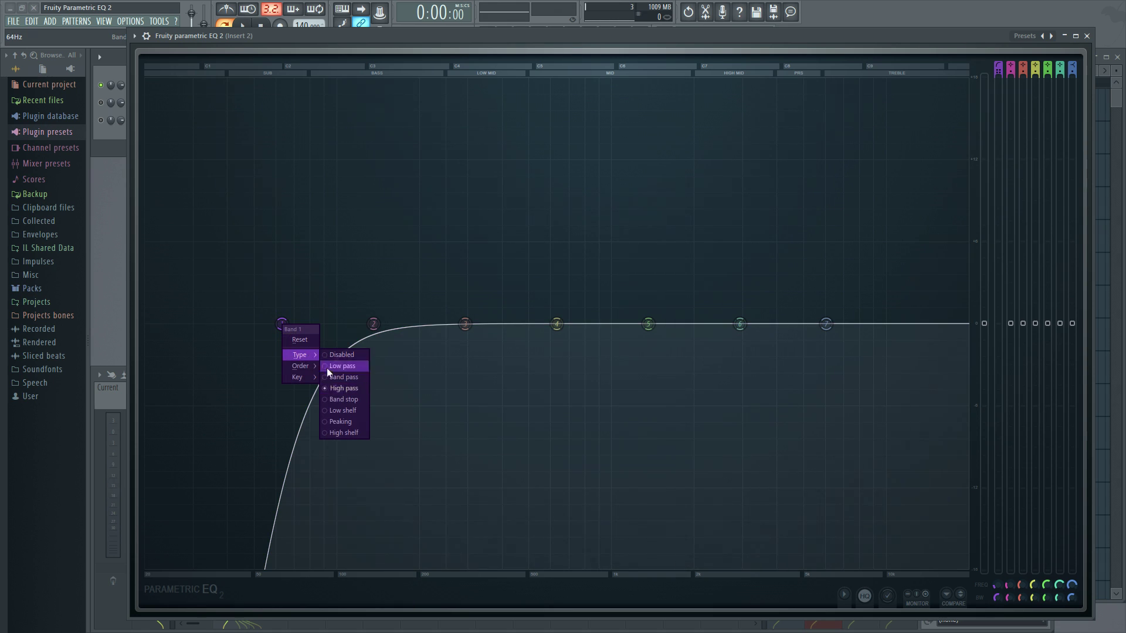
left_click(343, 423)
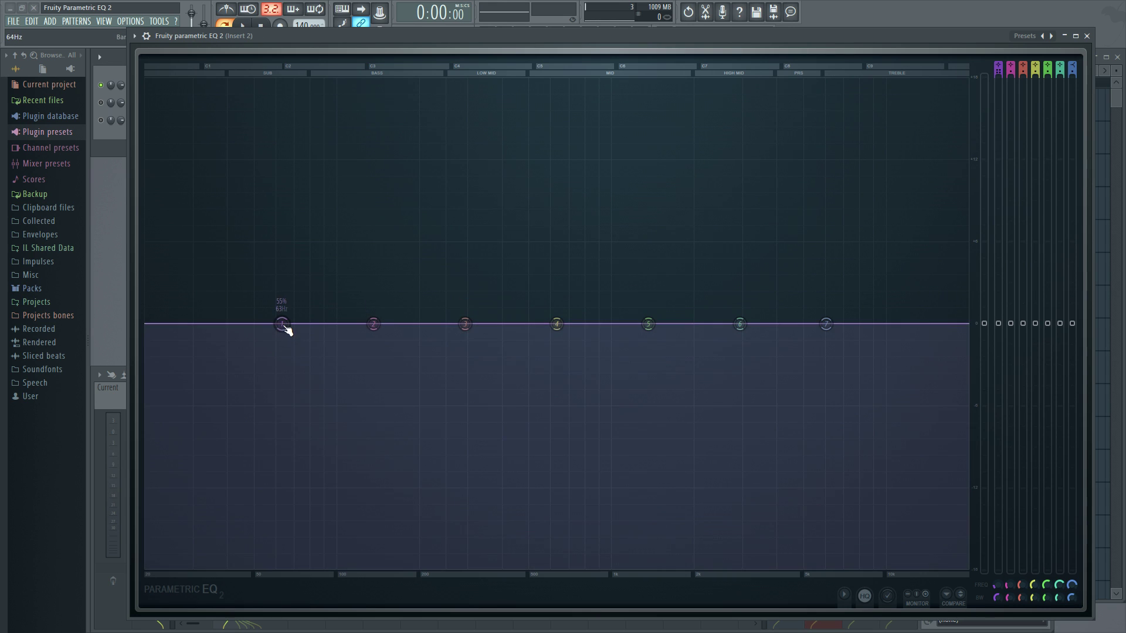
Shift the EQ window down and back over the project, then start playback
left_click_drag(345, 31, 346, 140)
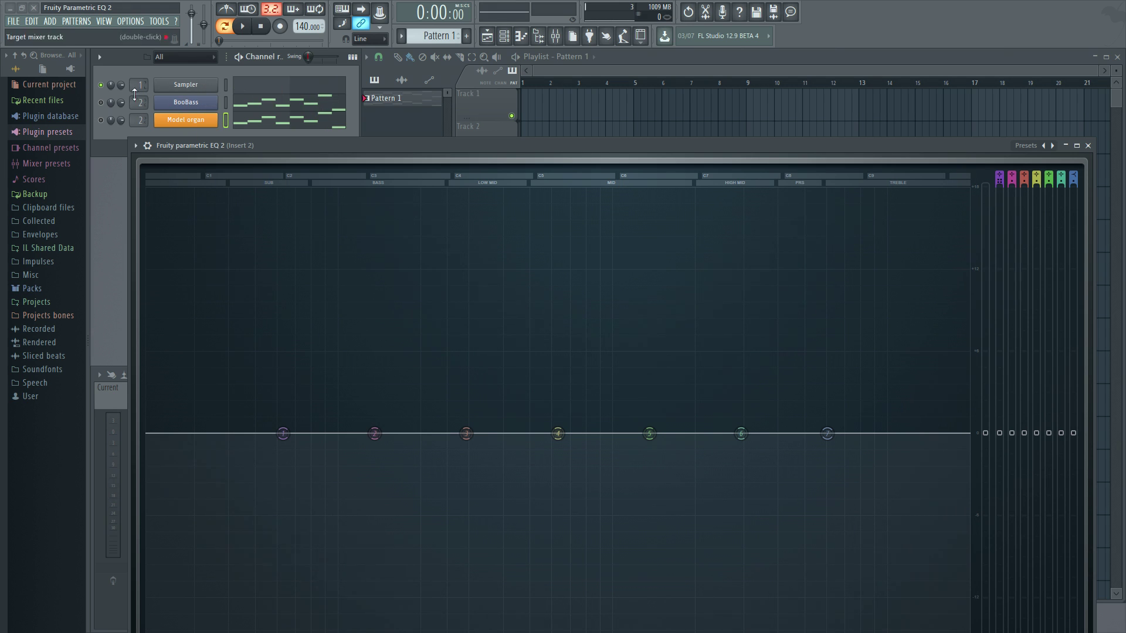
left_click_drag(466, 146, 458, 59)
left_click(254, 27)
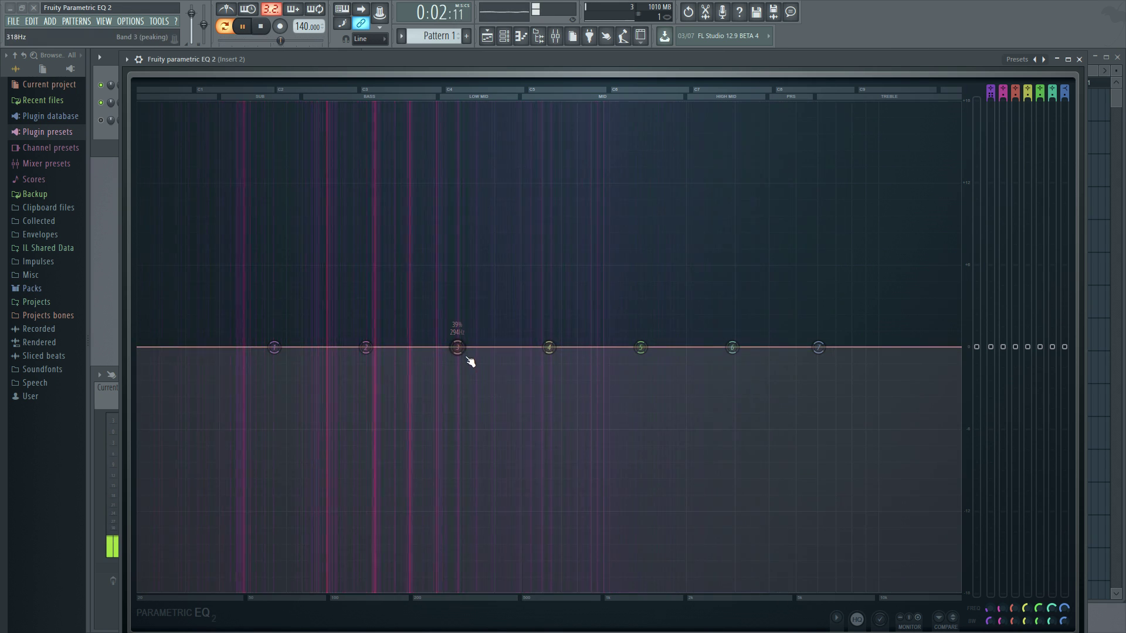
Dip band 3 near 398 Hz, boost band 2 to about 135 Hz, and stop playback
left_click_drag(487, 341, 493, 383)
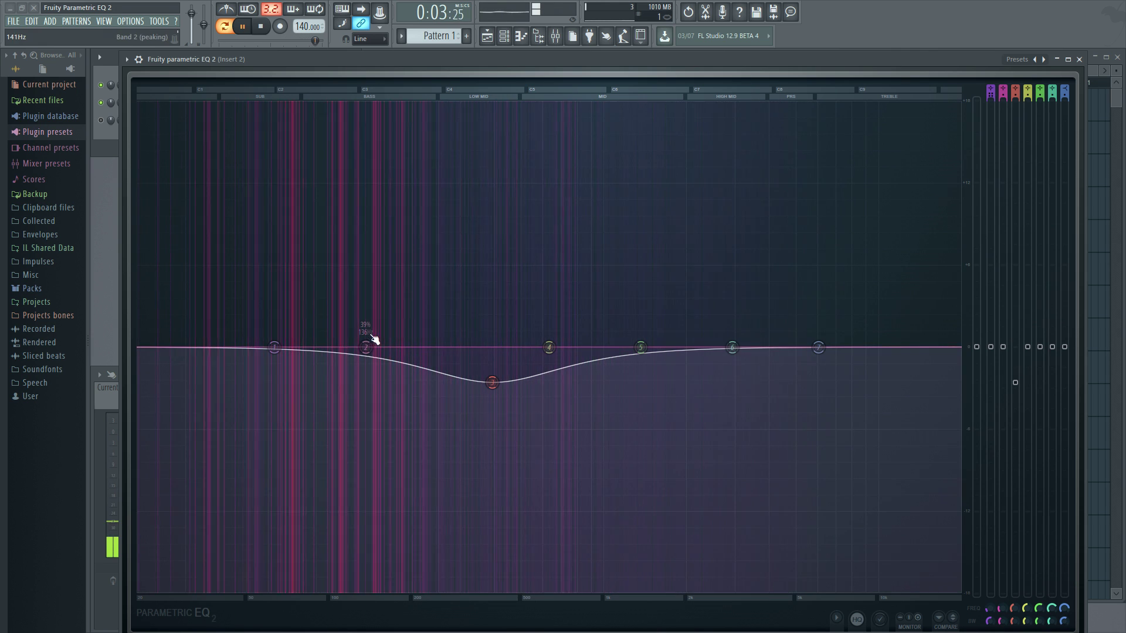
left_click_drag(365, 347, 368, 288)
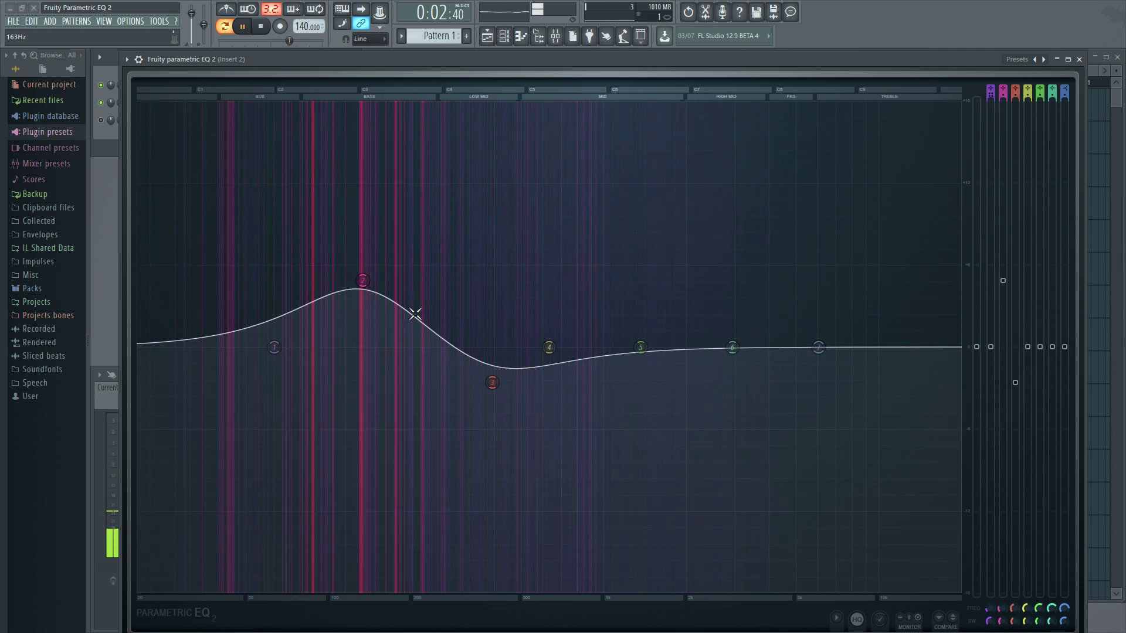
left_click(261, 27)
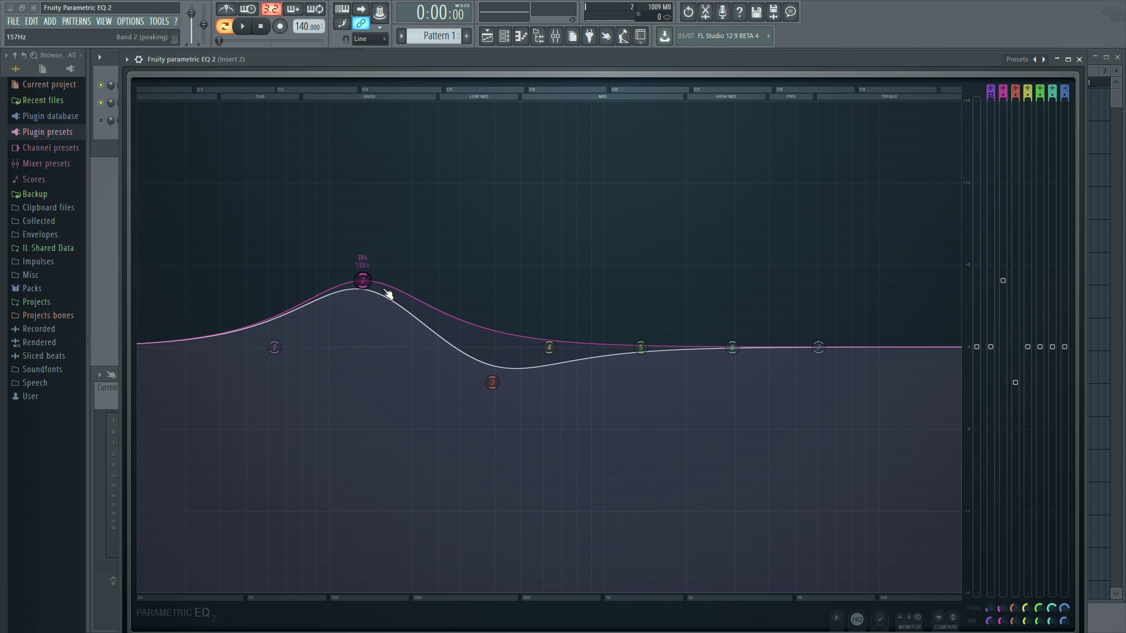
mouse_move(370, 277)
left_mouse_down()
mouse_move(354, 265)
mouse_move(372, 285)
left_mouse_up()
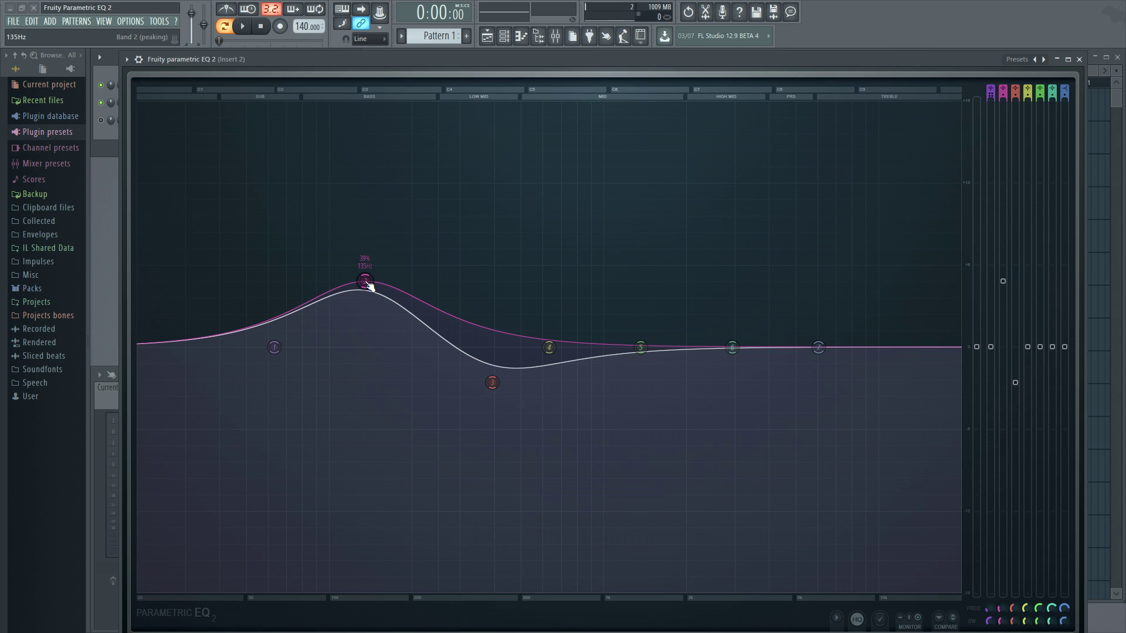
Reset bands 2 and 3 to 0 dB and nudge the EQ window higher
right_click(366, 283)
left_click(395, 300)
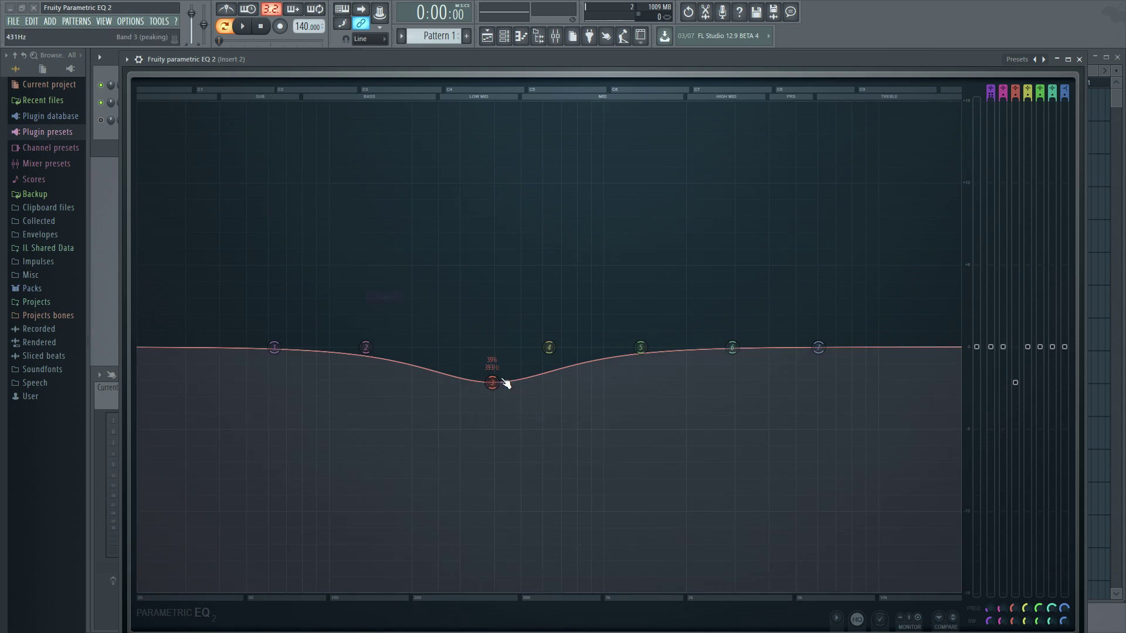
right_click(492, 383)
left_click(516, 399)
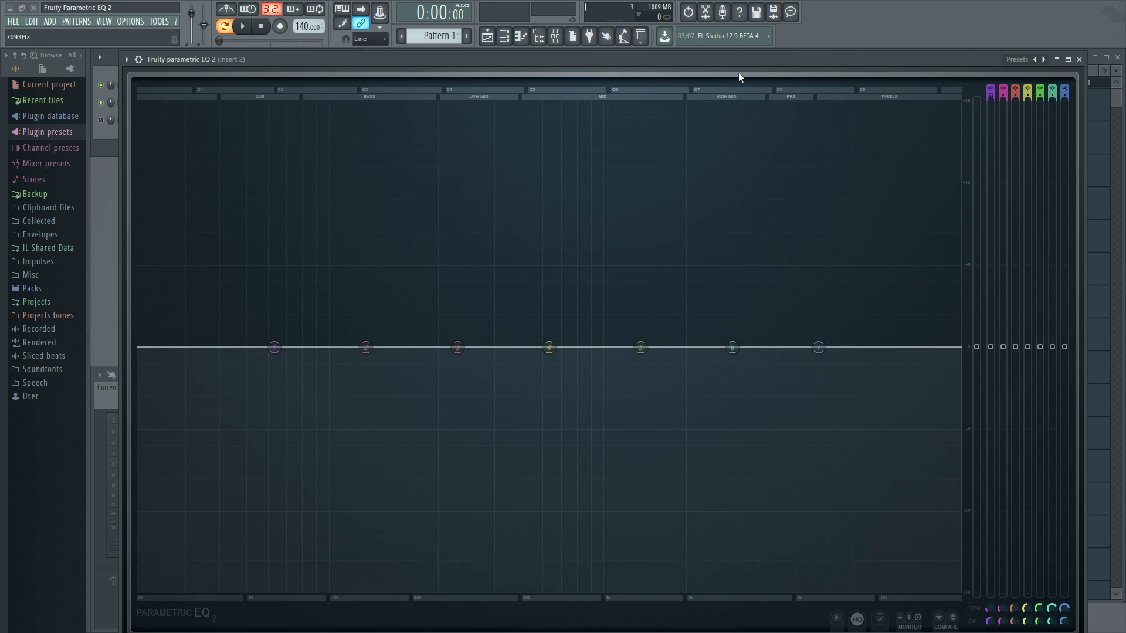
left_click_drag(745, 58, 756, 55)
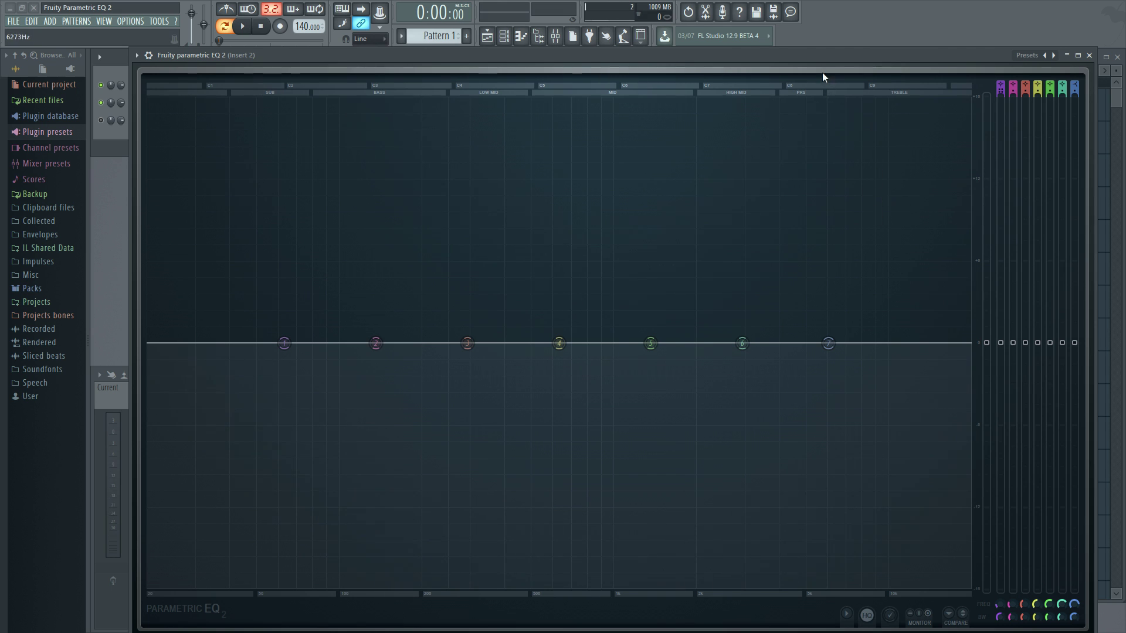
left_click_drag(822, 75, 815, 55)
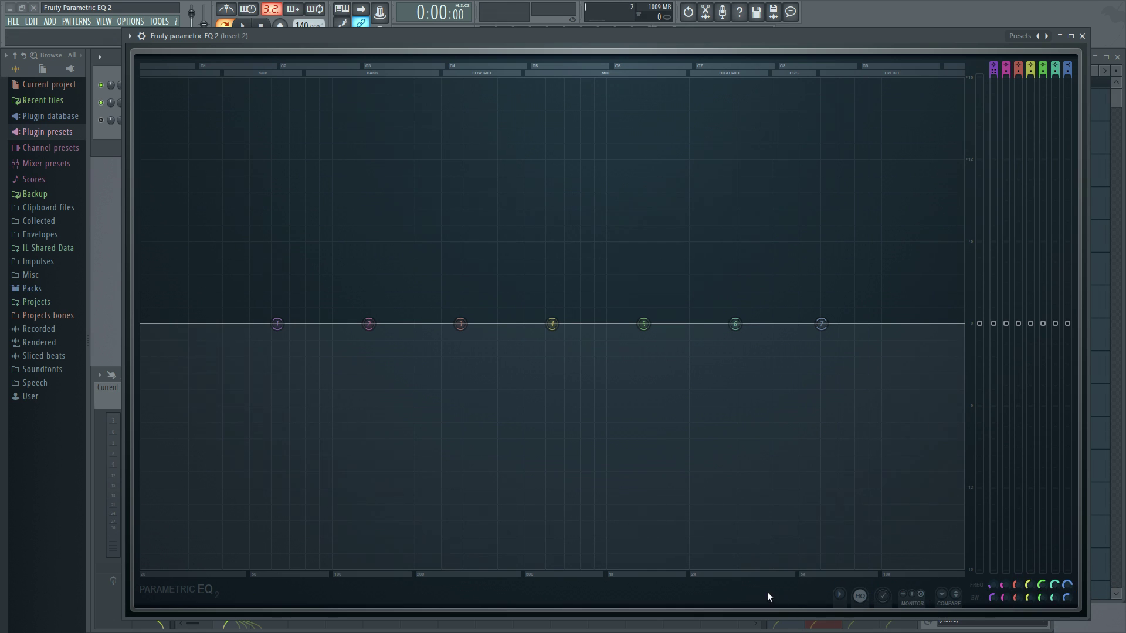
Browse the EQ's extra options list and pick a monitor option
left_click(840, 594)
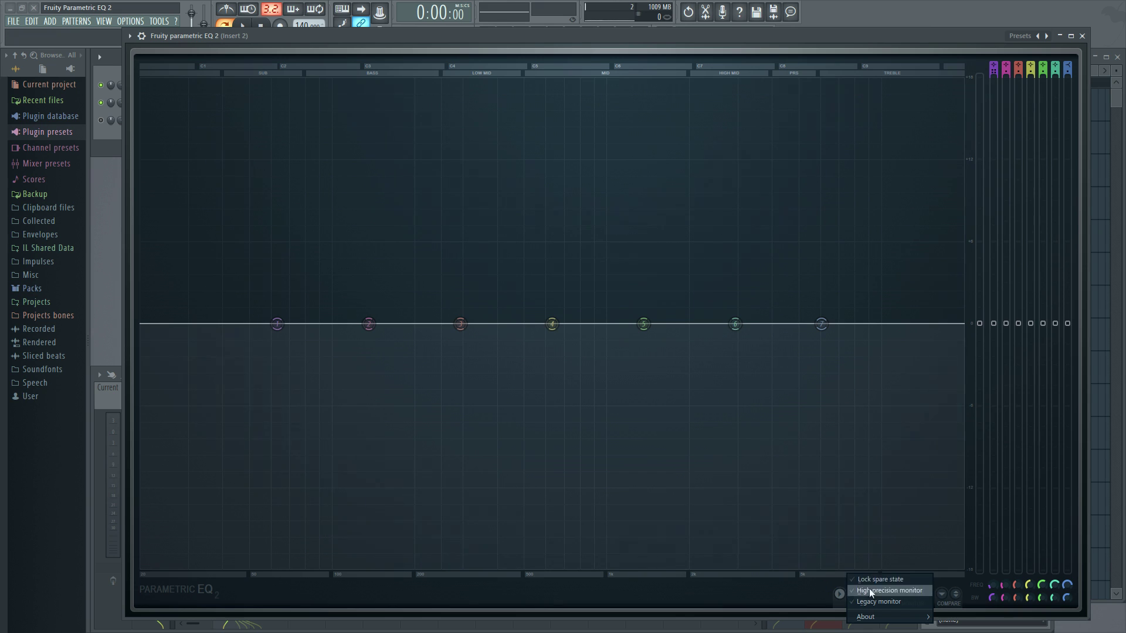
left_click(761, 593)
left_click(845, 593)
left_click(839, 594)
left_click(838, 596)
left_click(863, 589)
left_click(838, 595)
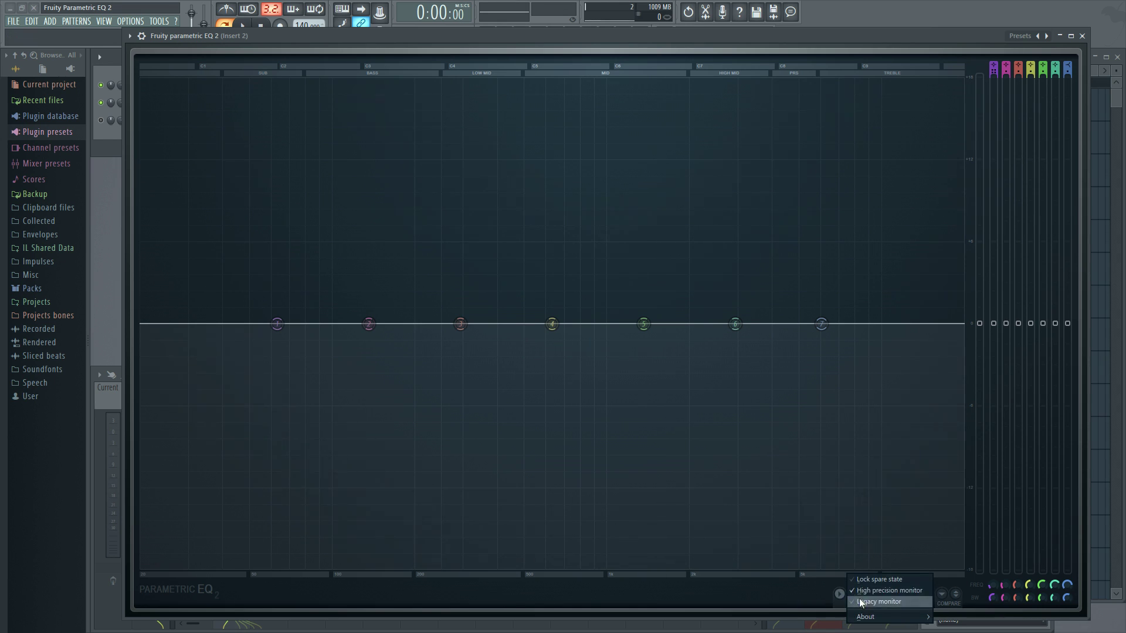
left_click(800, 597)
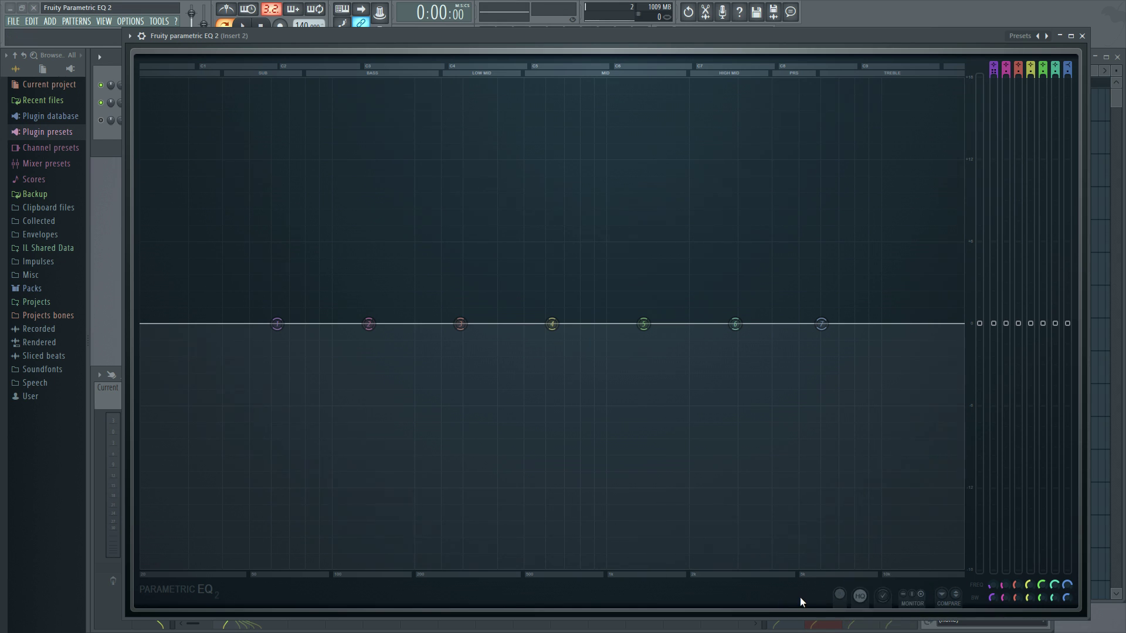
Start playback, moving the EQ window aside to reach the transport and back
left_click_drag(384, 28, 338, 55)
left_click(243, 26)
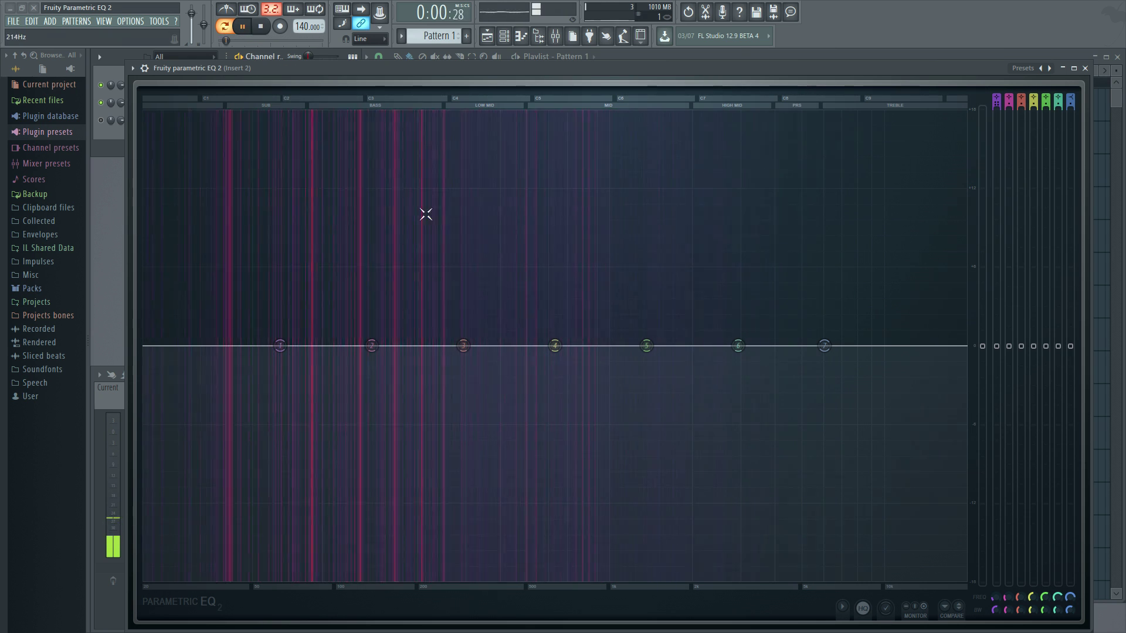
left_click_drag(551, 68, 551, 51)
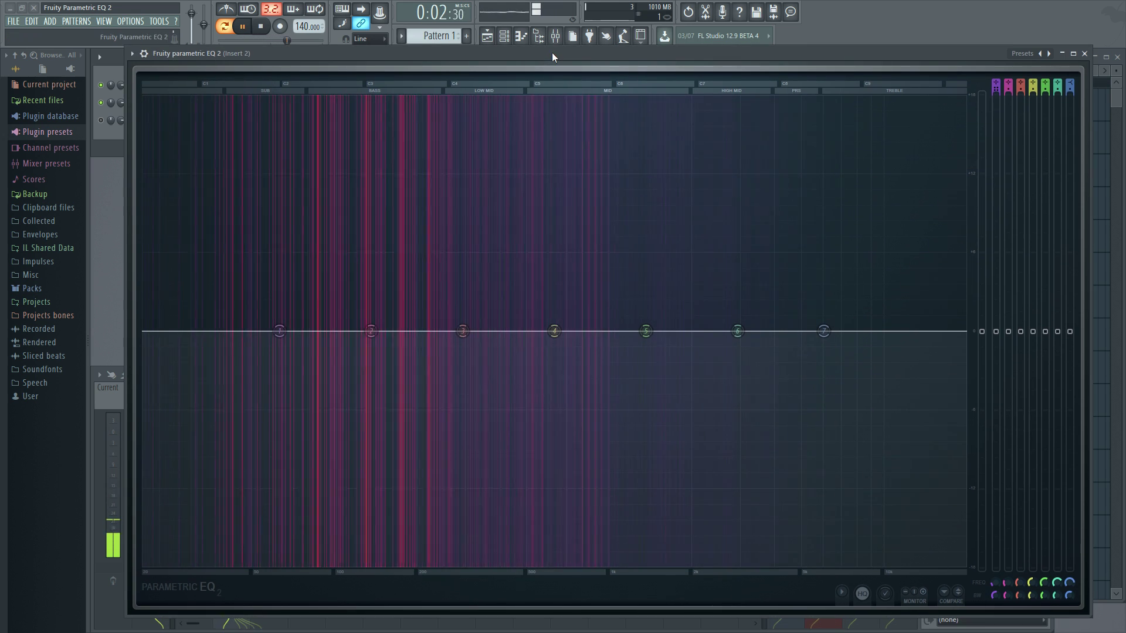
Toggle the high precision monitor and switch on the legacy monitor
left_click(842, 593)
left_click(857, 590)
left_click(842, 593)
left_click(859, 600)
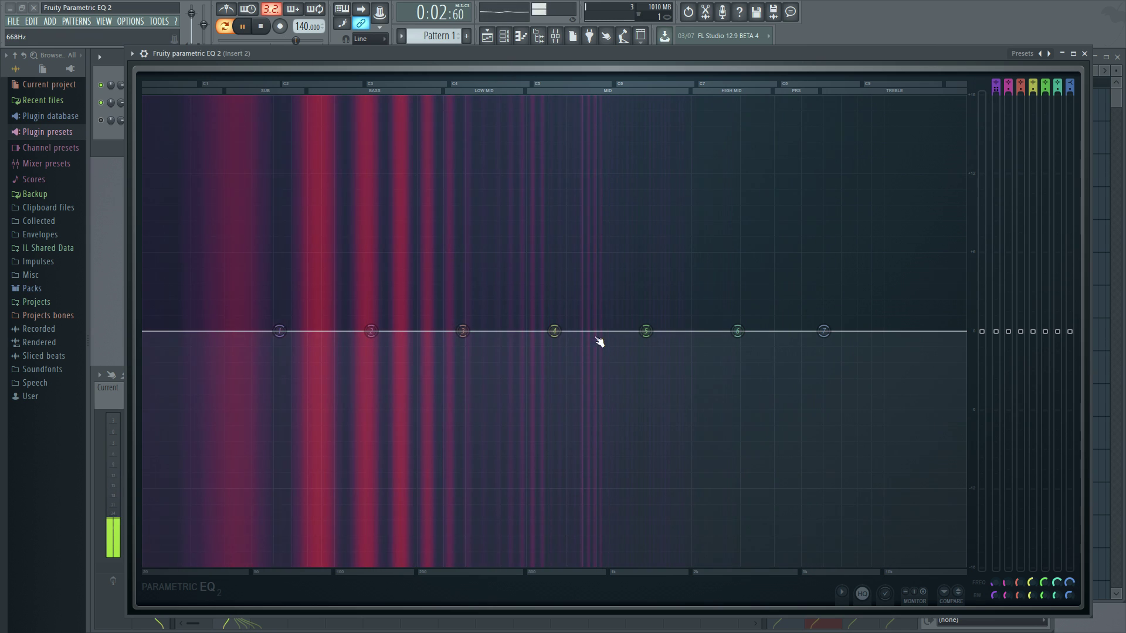
left_click(843, 591)
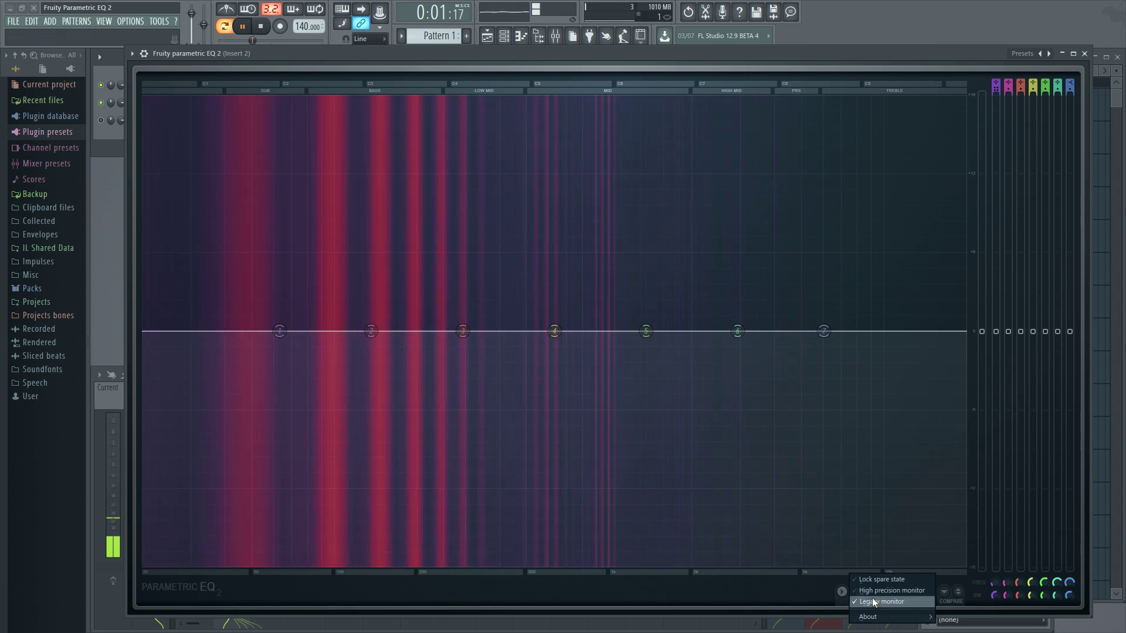
left_click(881, 601)
left_click(842, 591)
left_click(842, 590)
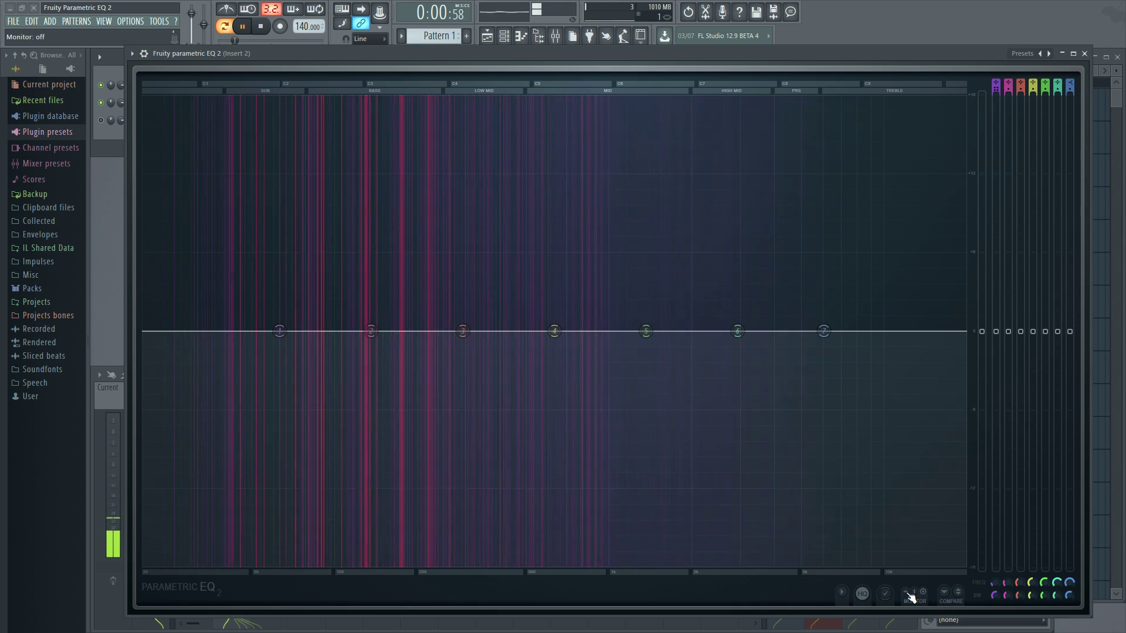
Turn the spectrum monitor off, then set it to display the output signal
left_click(907, 594)
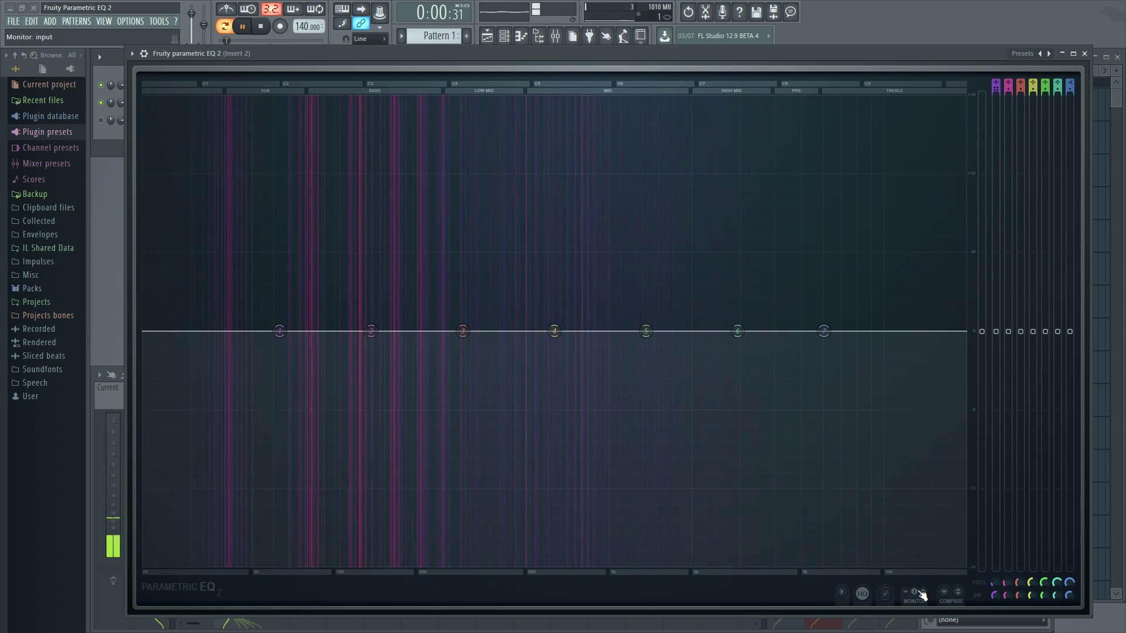
left_click(925, 595)
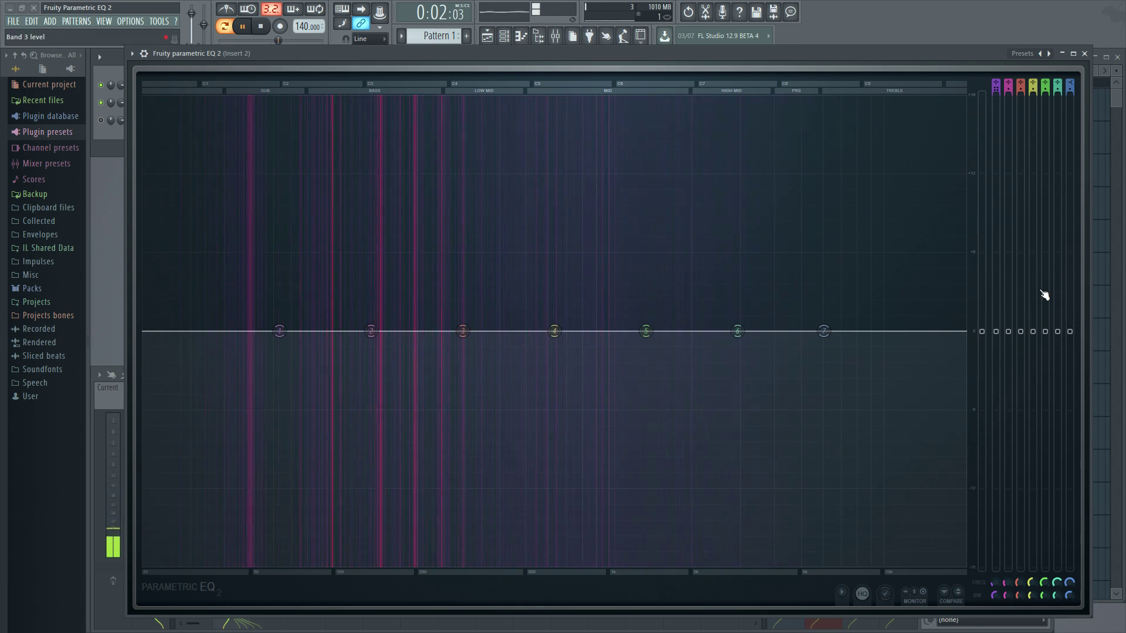
left_click(884, 598)
left_click(887, 596)
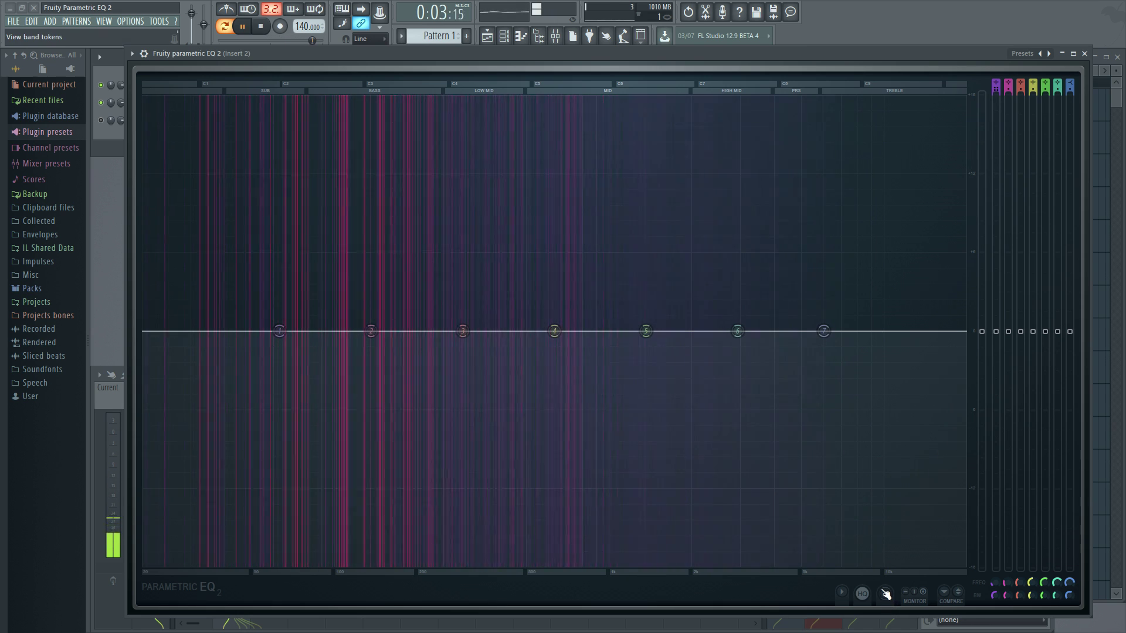
left_click(843, 590)
left_click(874, 582)
left_click(842, 590)
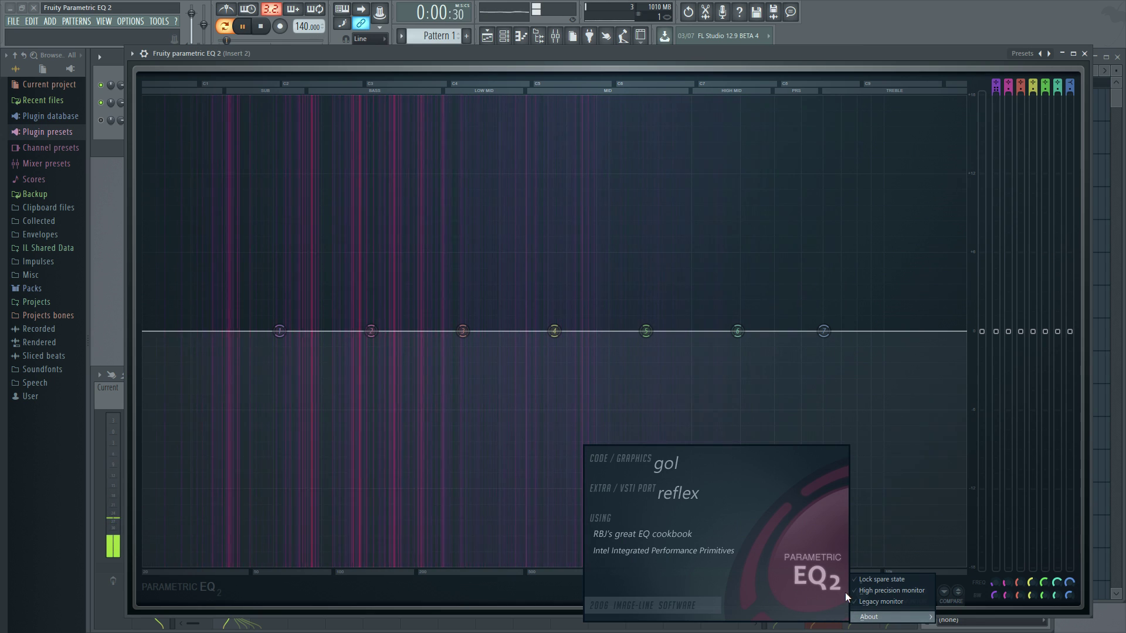
left_click(568, 573)
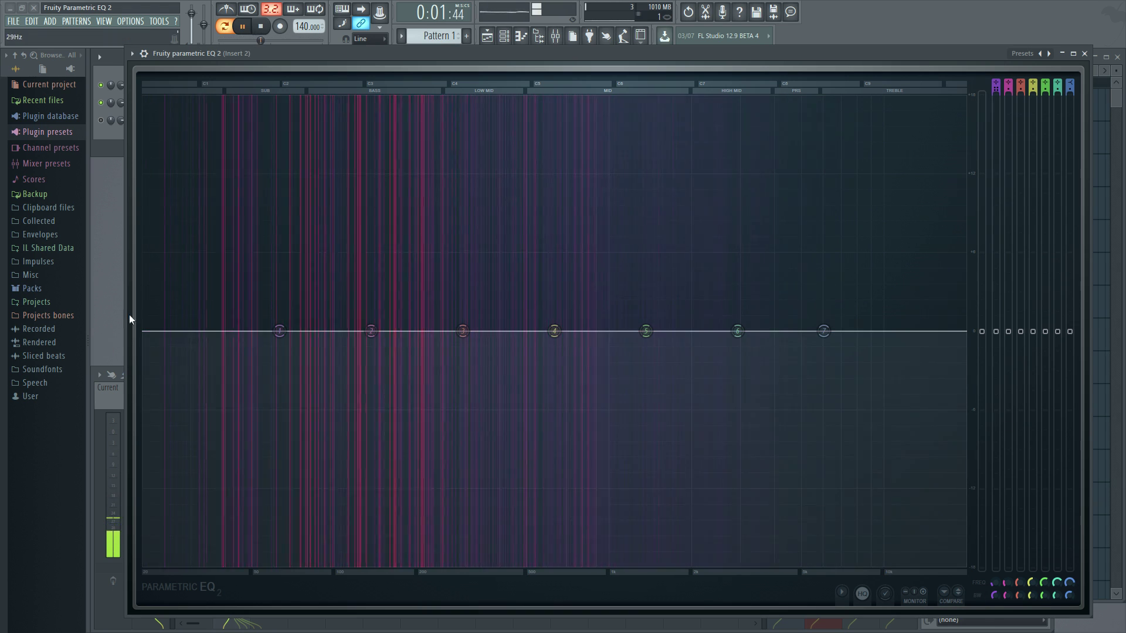
Boost band 2 in the bass and pull band 3 into a low-mid dip
left_click_drag(371, 331, 372, 281)
left_click_drag(463, 331, 479, 354)
left_click_drag(372, 281, 382, 305)
left_click_drag(480, 354, 488, 362)
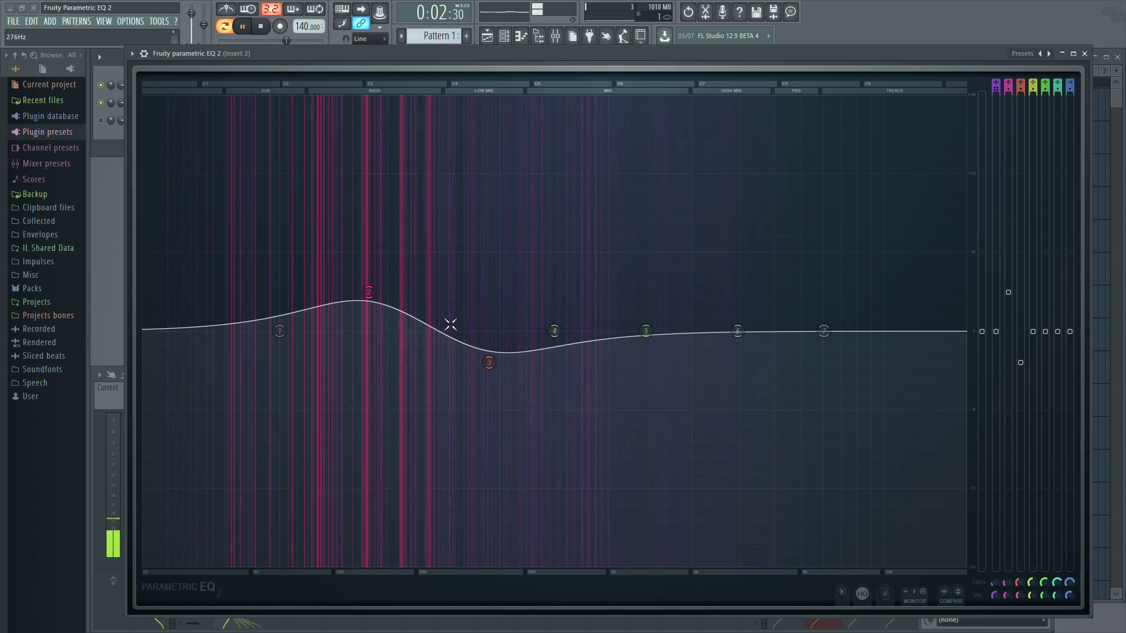
Reshape the curve: dip band 2, boost band 3 near 447 Hz and band 4, adjust bands 5-7
left_click_drag(368, 293, 359, 376)
left_click_drag(487, 366, 517, 253)
left_click_drag(554, 330, 769, 212)
left_click_drag(737, 331, 965, 258)
left_click_drag(769, 211, 881, 325)
left_click_drag(646, 331, 679, 252)
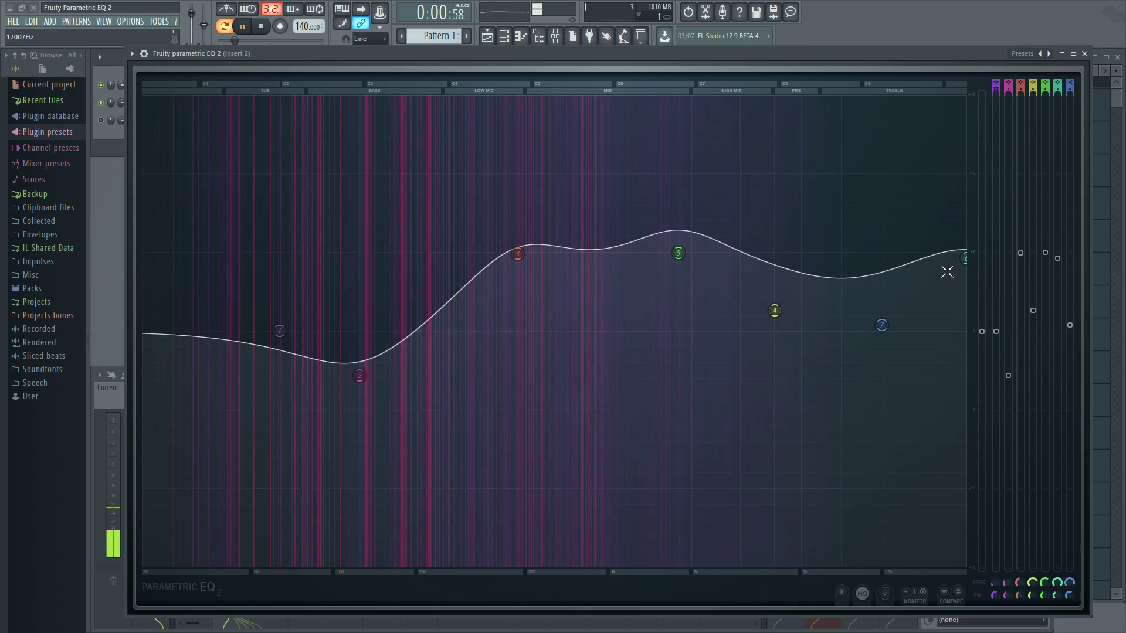
Flip between the A/B compare states, ending on the bass-boost, low-mid-dip curve
left_click(965, 598)
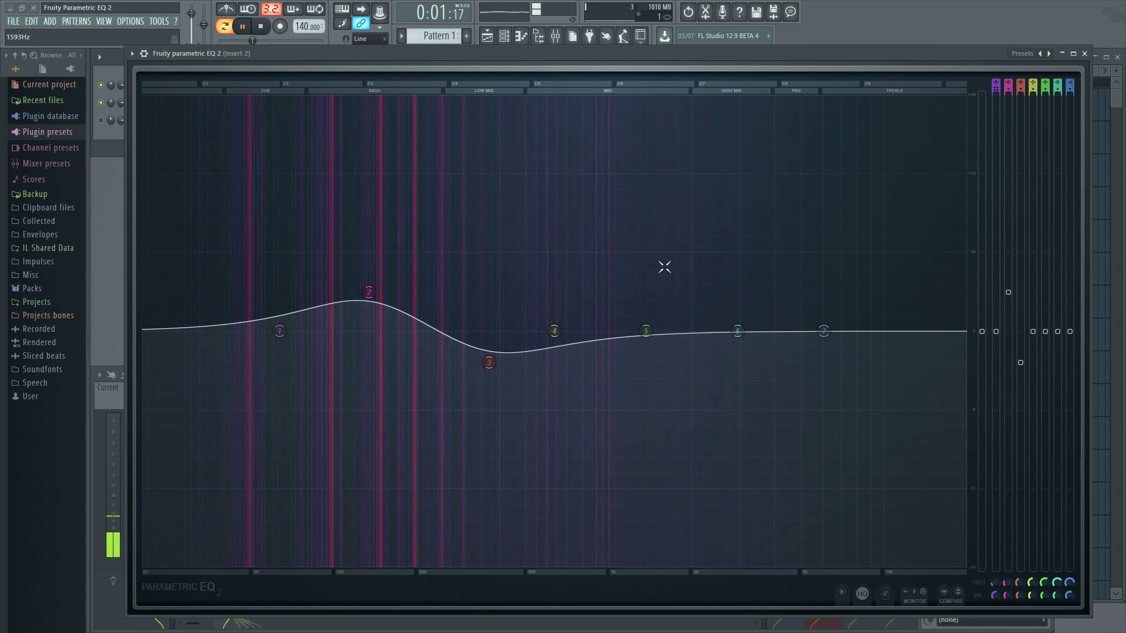
left_click(964, 598)
left_click(964, 598)
left_click(964, 598)
left_click(962, 597)
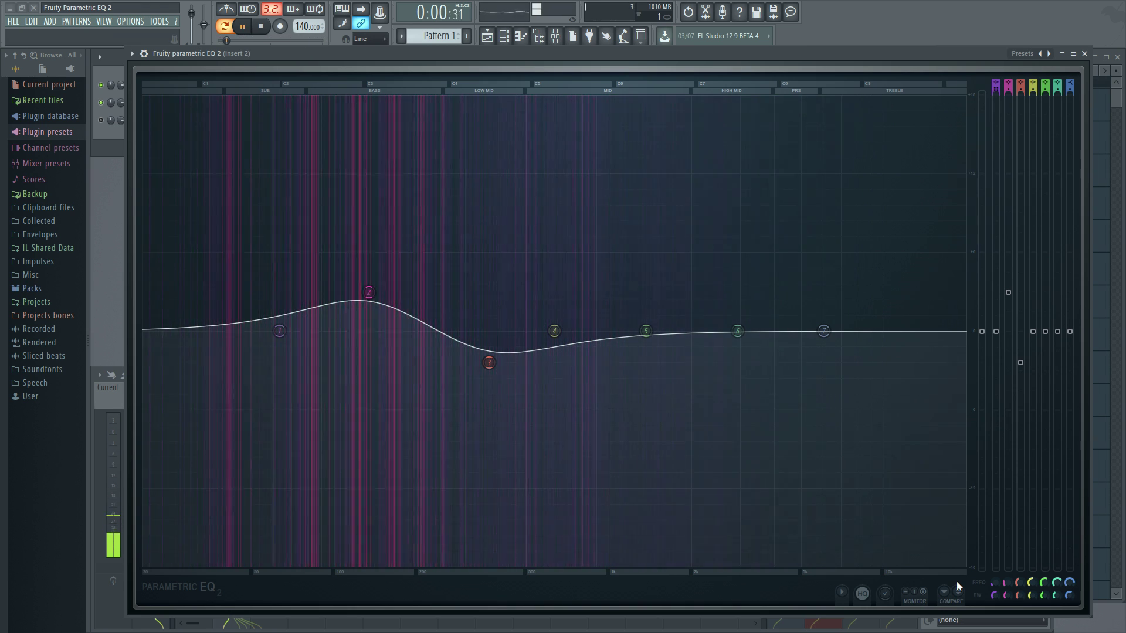
left_click(958, 594)
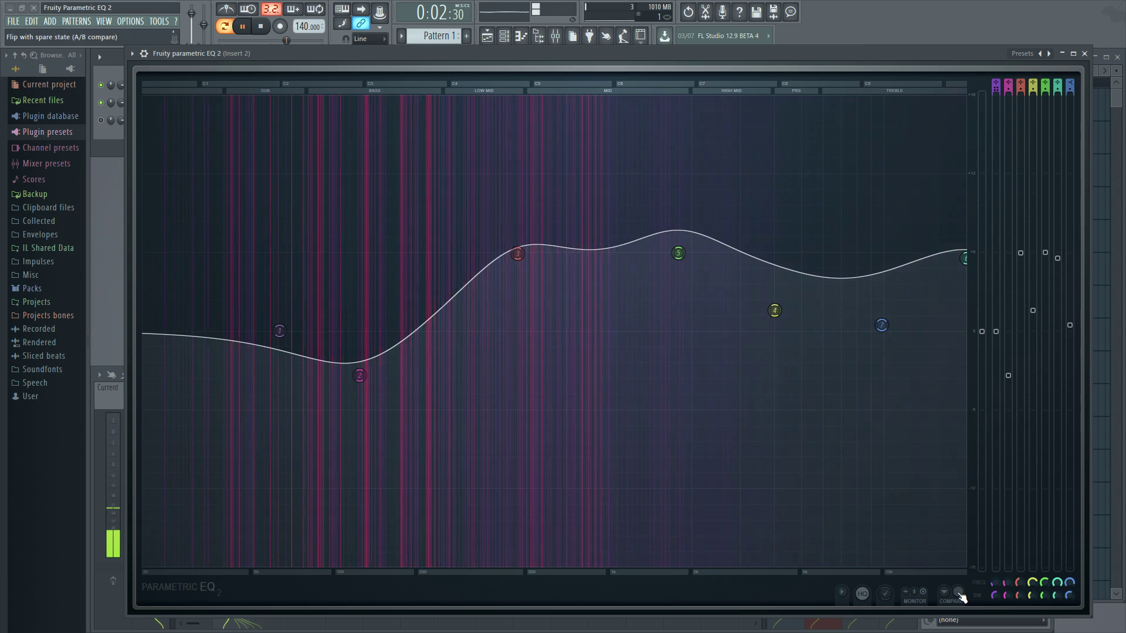
left_click(958, 593)
left_click(957, 594)
left_click(957, 593)
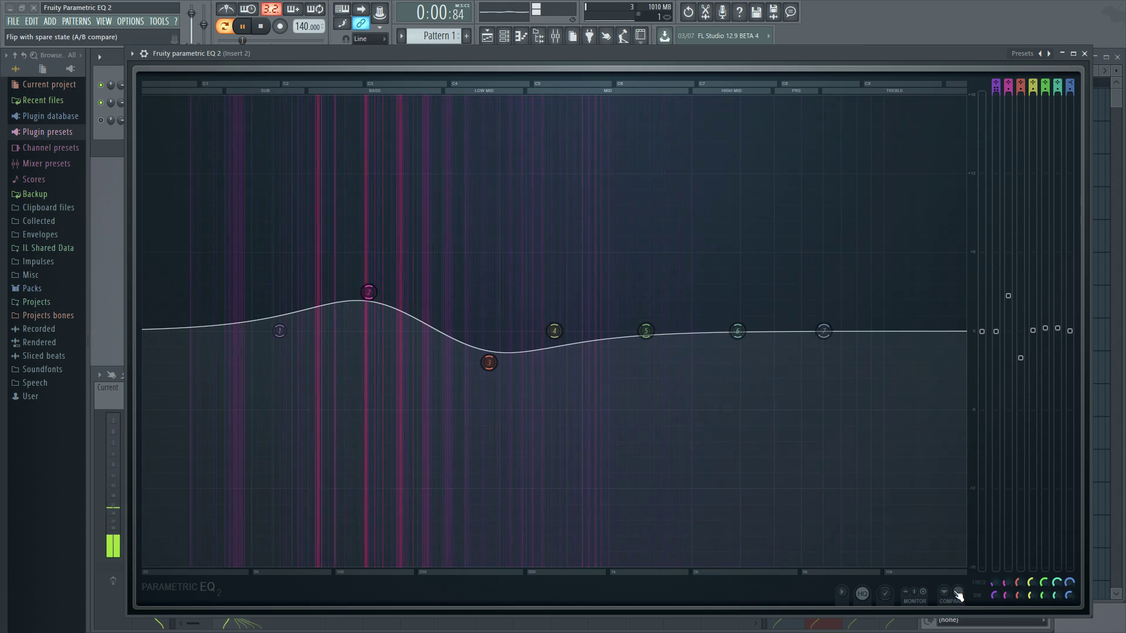
left_click(961, 594)
left_click(960, 594)
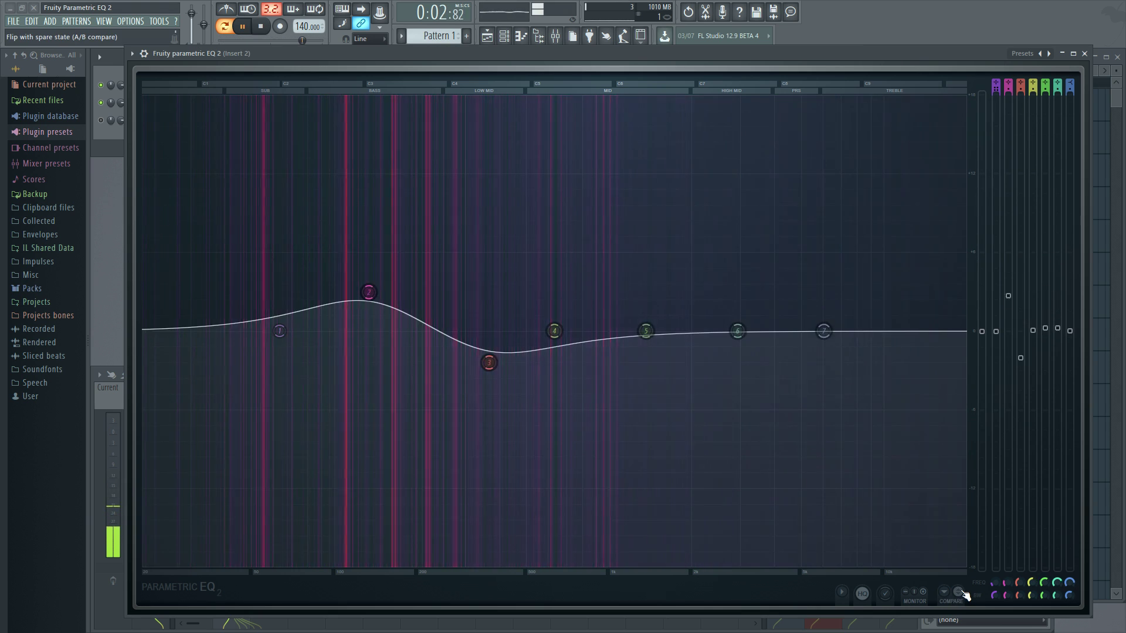
left_click(960, 594)
left_click(960, 593)
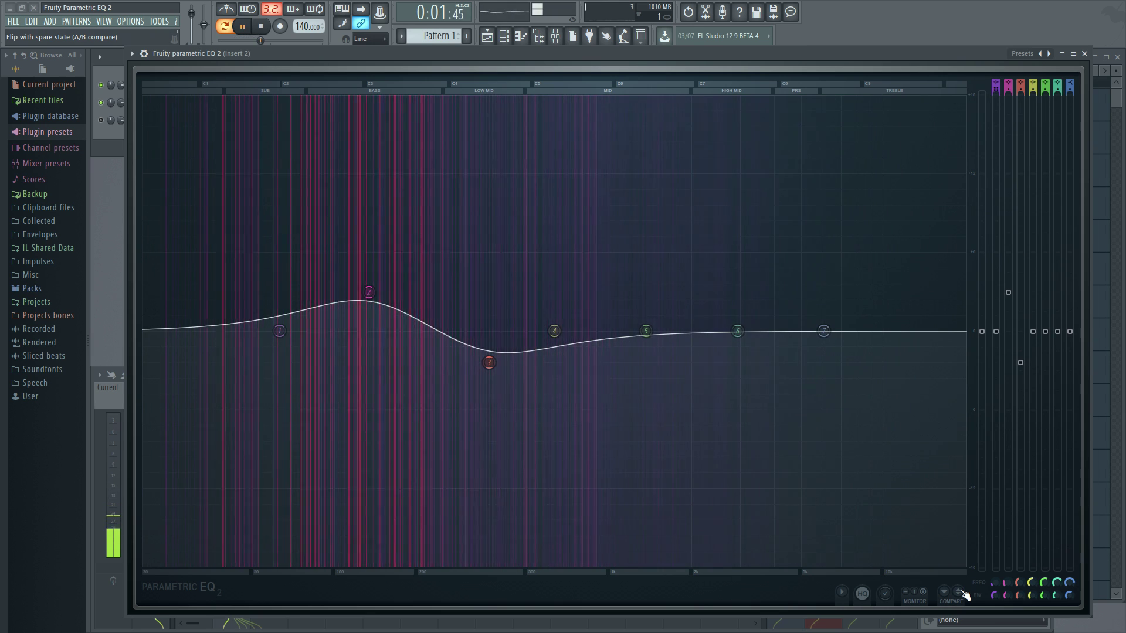
left_click(960, 593)
left_click(960, 593)
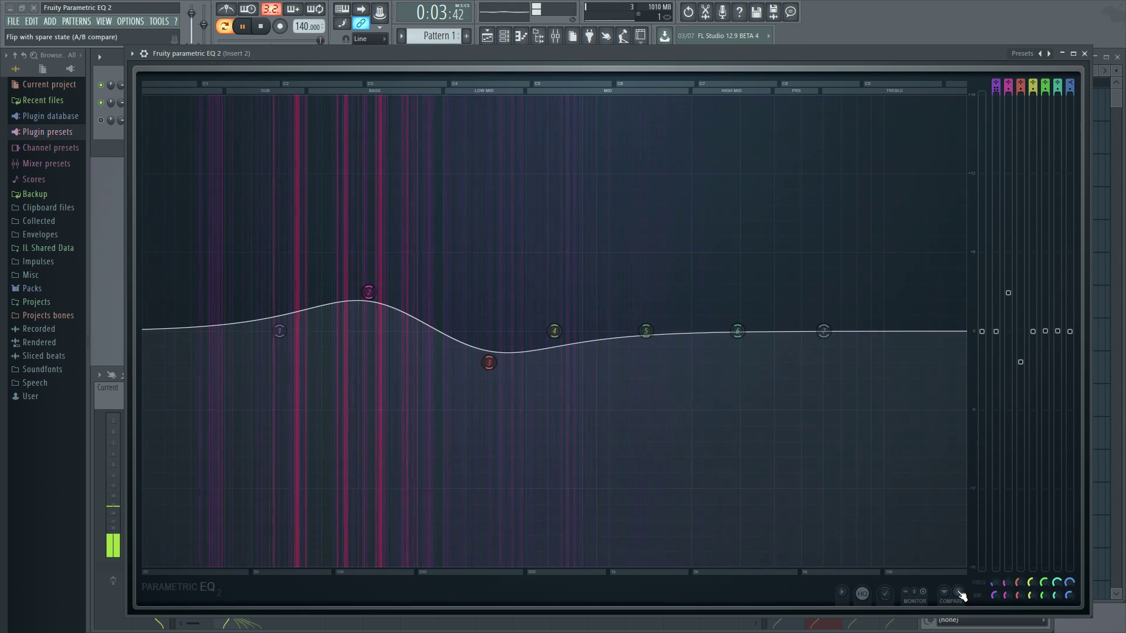
Reset bands 2 and 3 to flat from their node menus
right_click(368, 293)
left_click(387, 308)
right_click(488, 363)
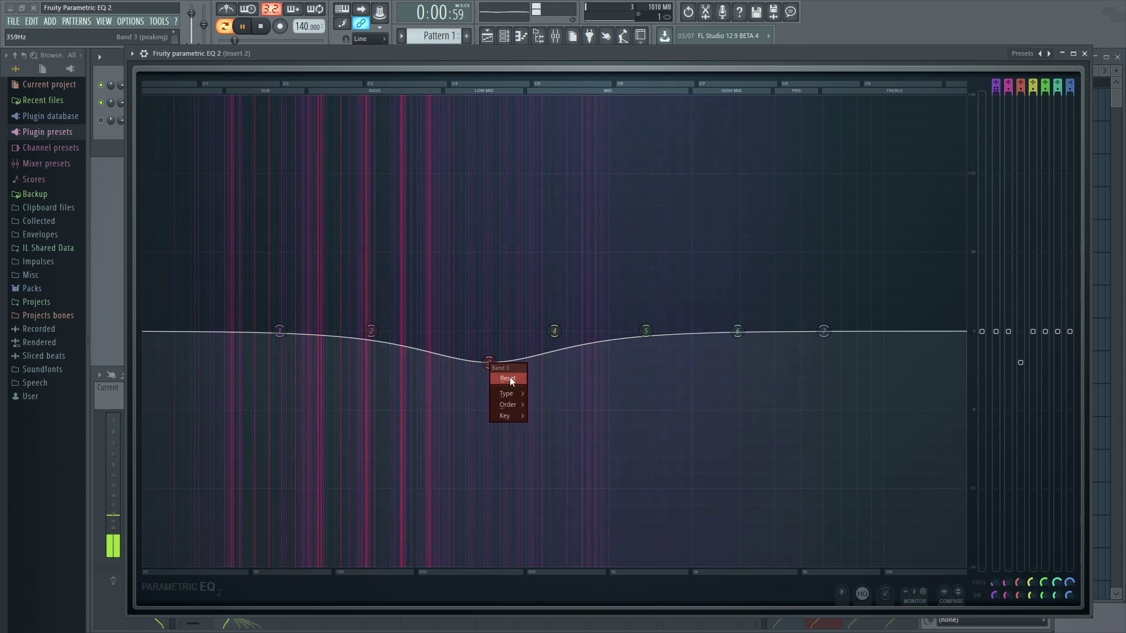
left_click(508, 379)
Give band 3 a slight level lift, leaving band 4 untouched
right_click(553, 331)
left_click(651, 335)
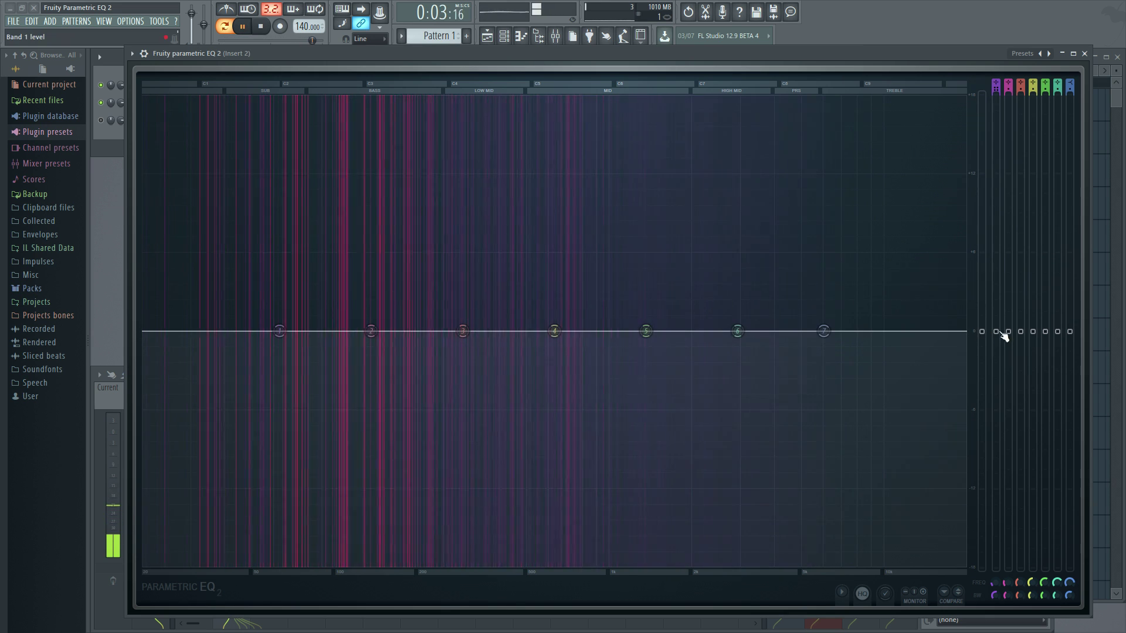
mouse_move(995, 331)
left_mouse_down()
mouse_move(996, 266)
mouse_move(996, 327)
mouse_move(1007, 305)
mouse_move(1008, 290)
mouse_move(981, 352)
mouse_move(981, 188)
mouse_move(981, 382)
mouse_move(982, 204)
mouse_move(981, 332)
left_mouse_up()
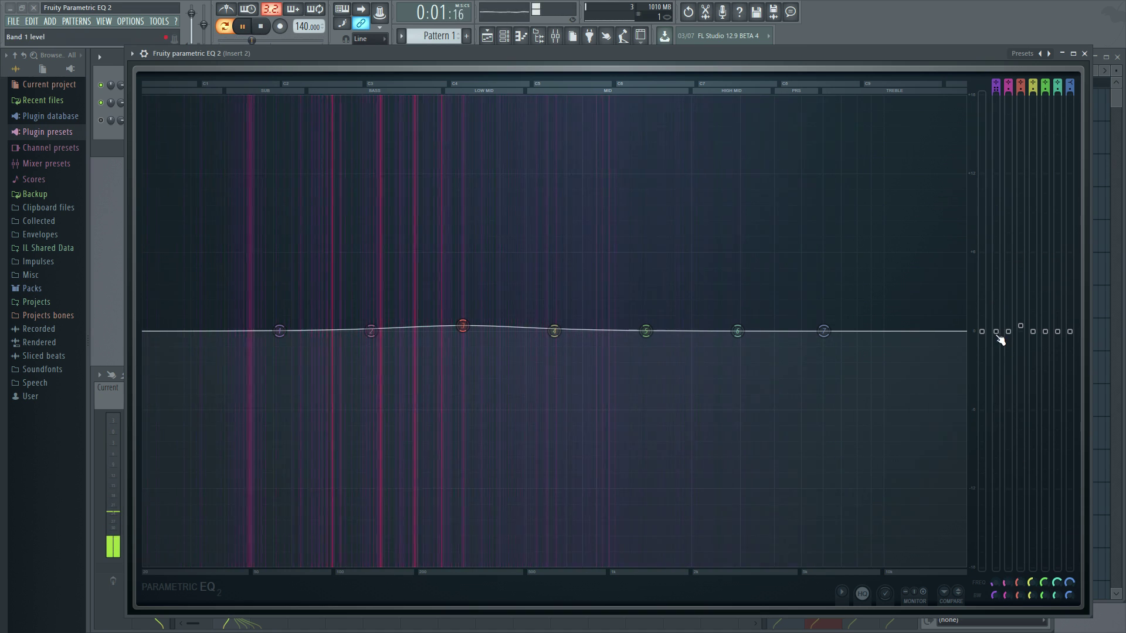
Boost band 1 by about 6.9 dB and widen its sharp peak into a broad bell
left_click_drag(999, 336, 996, 237)
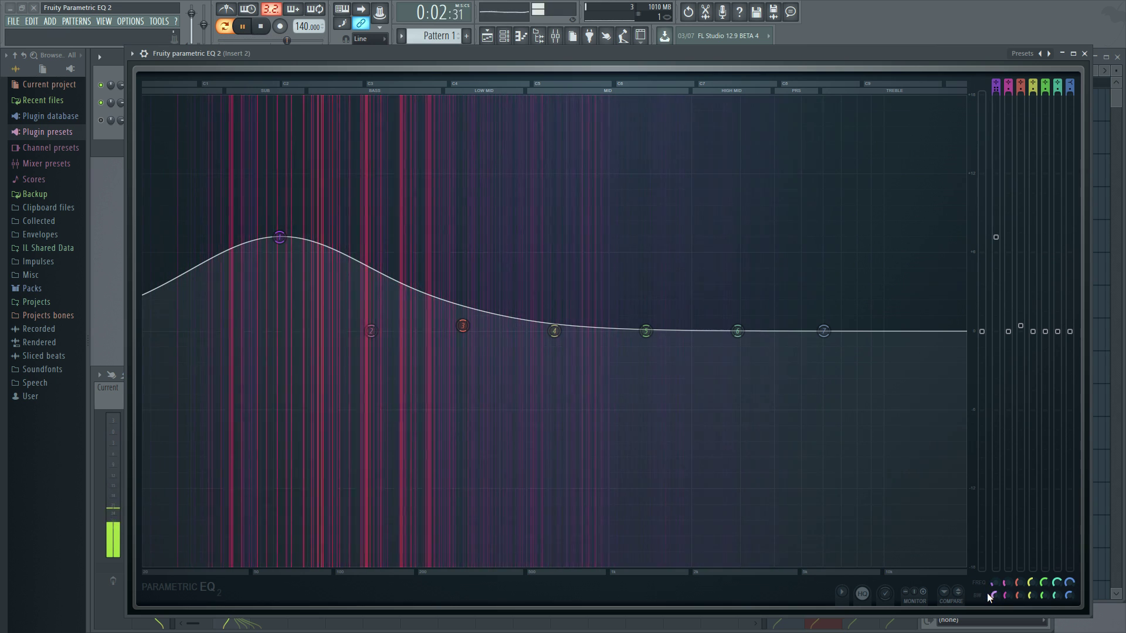
left_click_drag(993, 584, 991, 569)
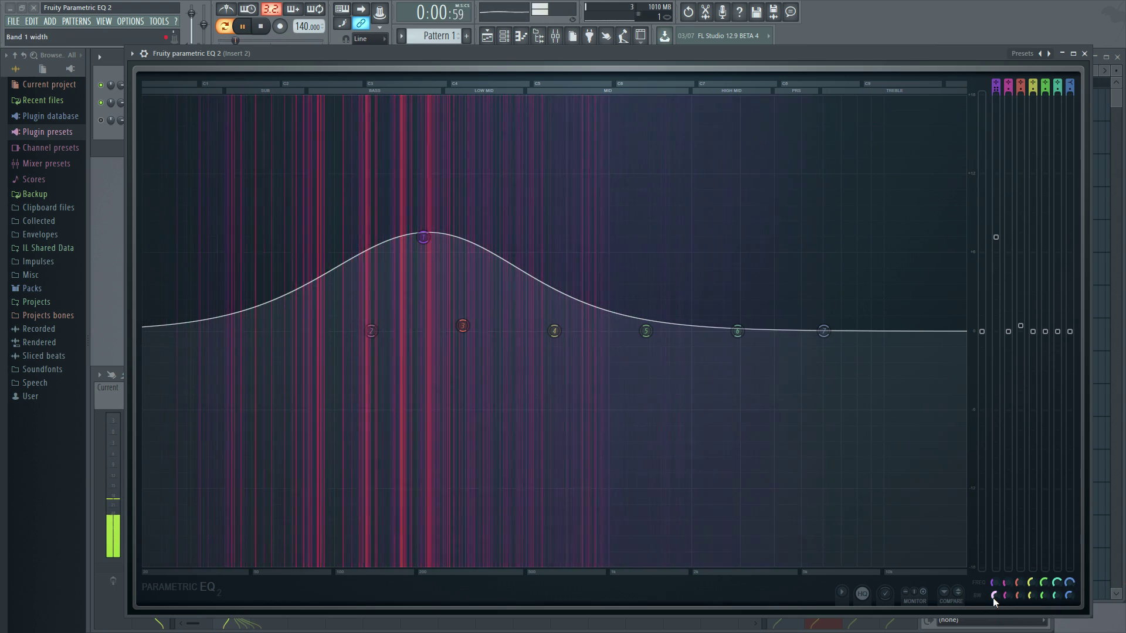
mouse_move(993, 596)
left_mouse_down()
mouse_move(993, 610)
mouse_move(990, 597)
left_mouse_up()
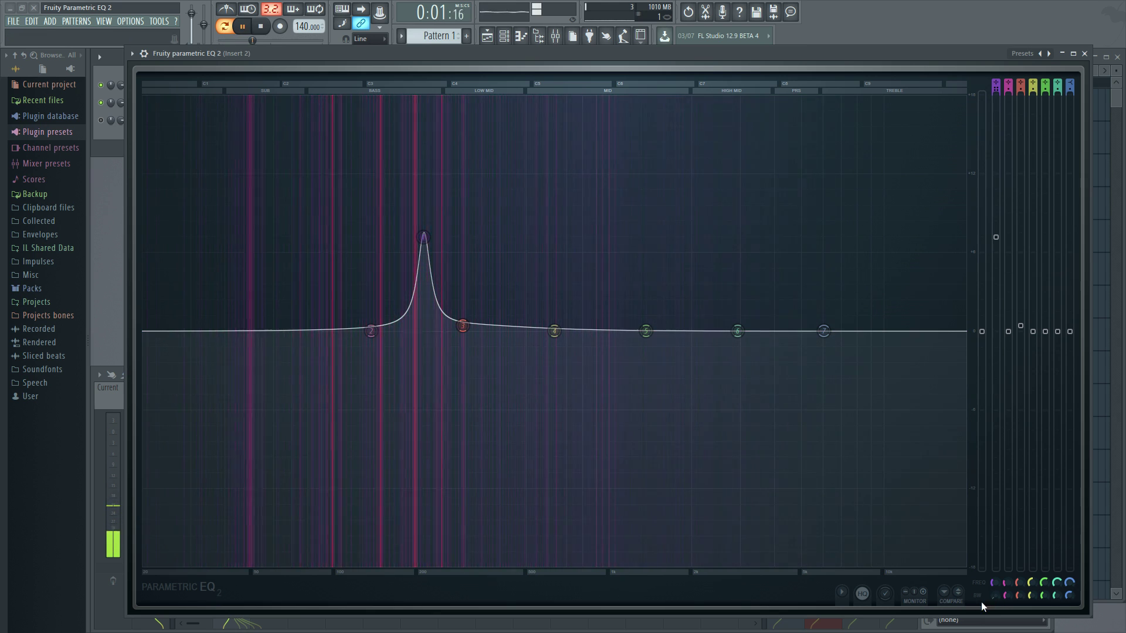
mouse_move(996, 596)
left_mouse_down()
mouse_move(996, 563)
mouse_move(997, 599)
left_mouse_up()
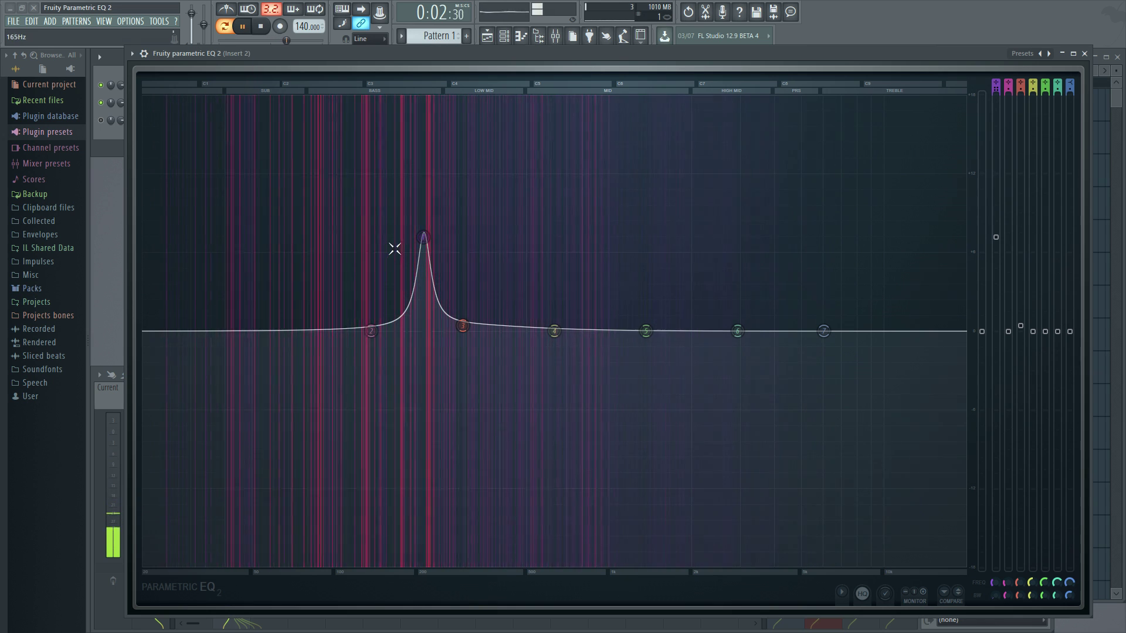
Sweep band 1 through 280 Hz and 168 Hz to a -12.3 dB notch, then stop playback
left_click_drag(424, 237, 464, 240)
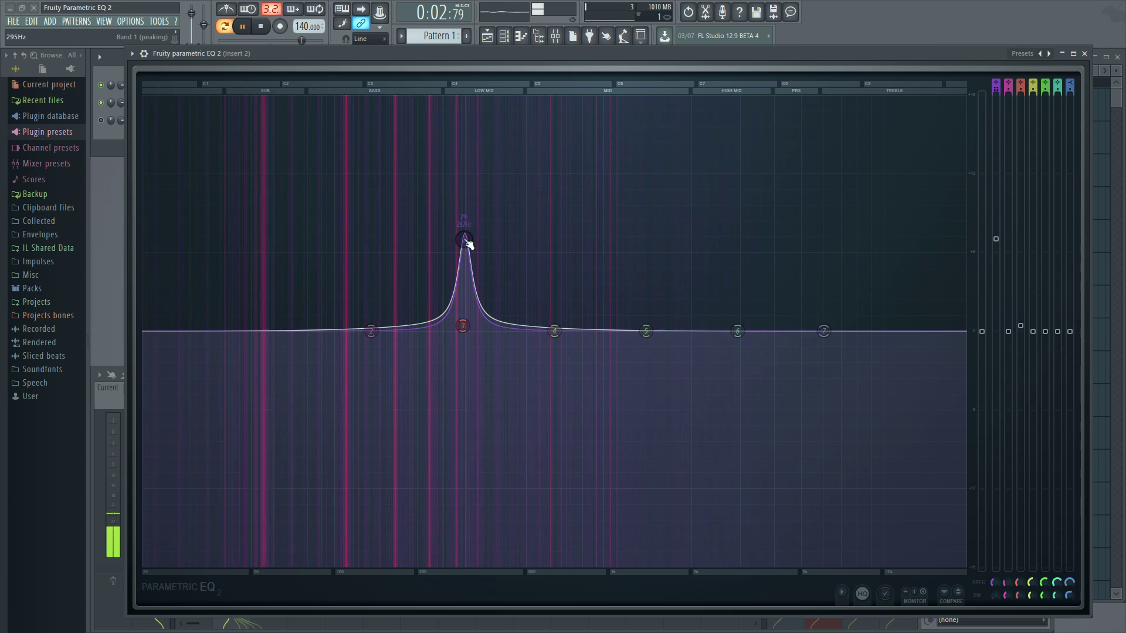
left_click_drag(465, 240, 396, 103)
left_click_drag(395, 163, 394, 492)
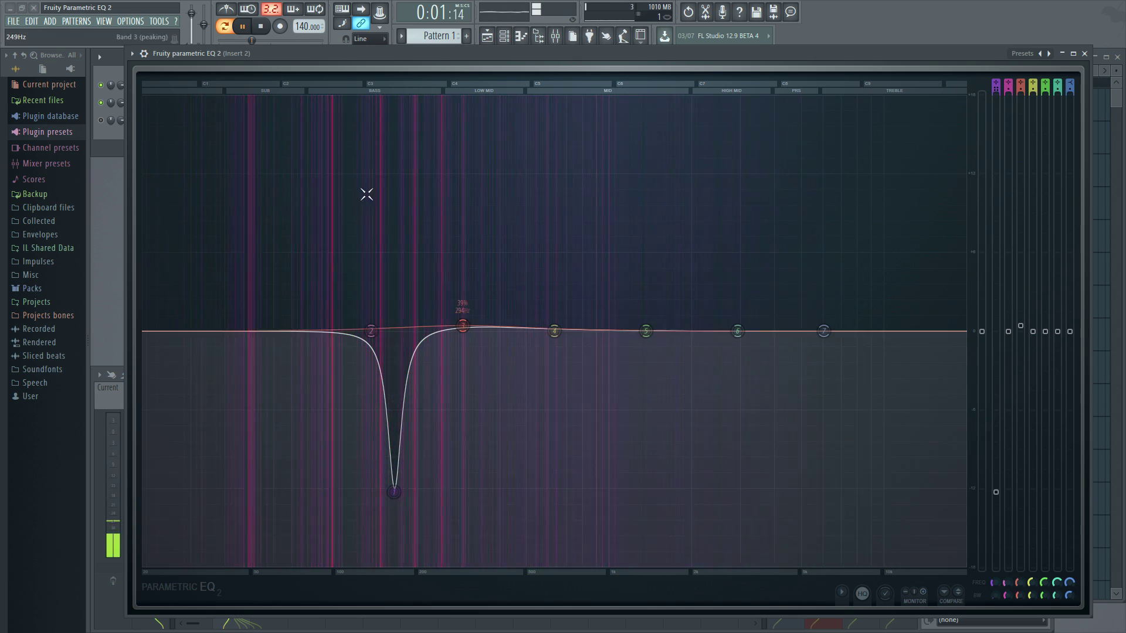
key("space")
Return bands 1 and 3 to flat and pick a filter option for band 5
left_click(394, 492, "alt")
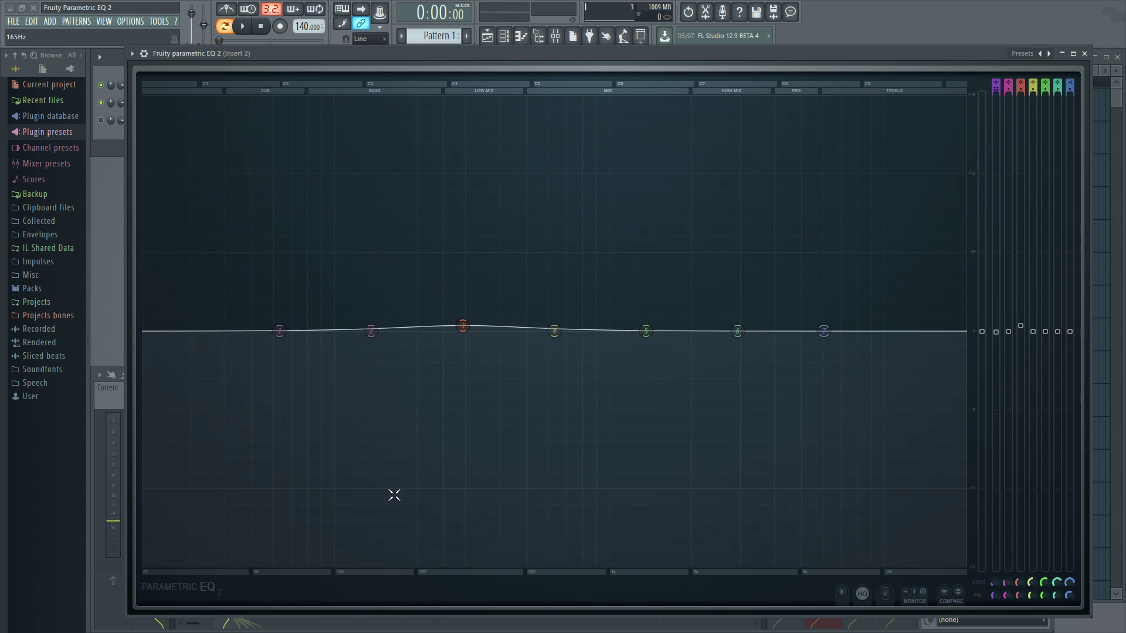
left_click(463, 326, "alt")
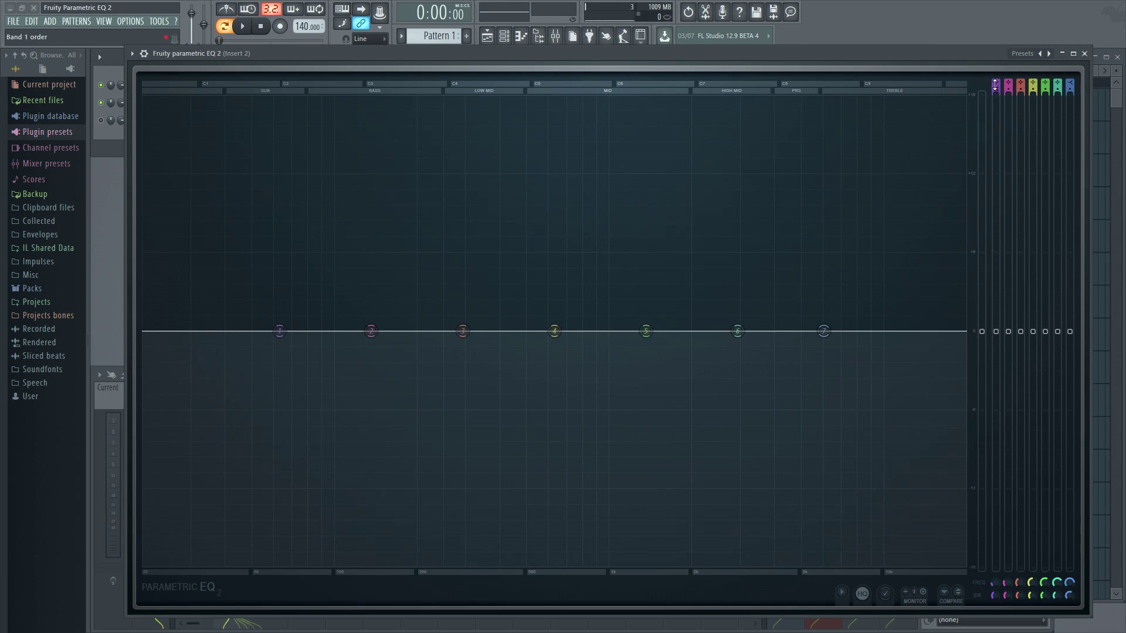
right_click(646, 331)
mouse_move(666, 375)
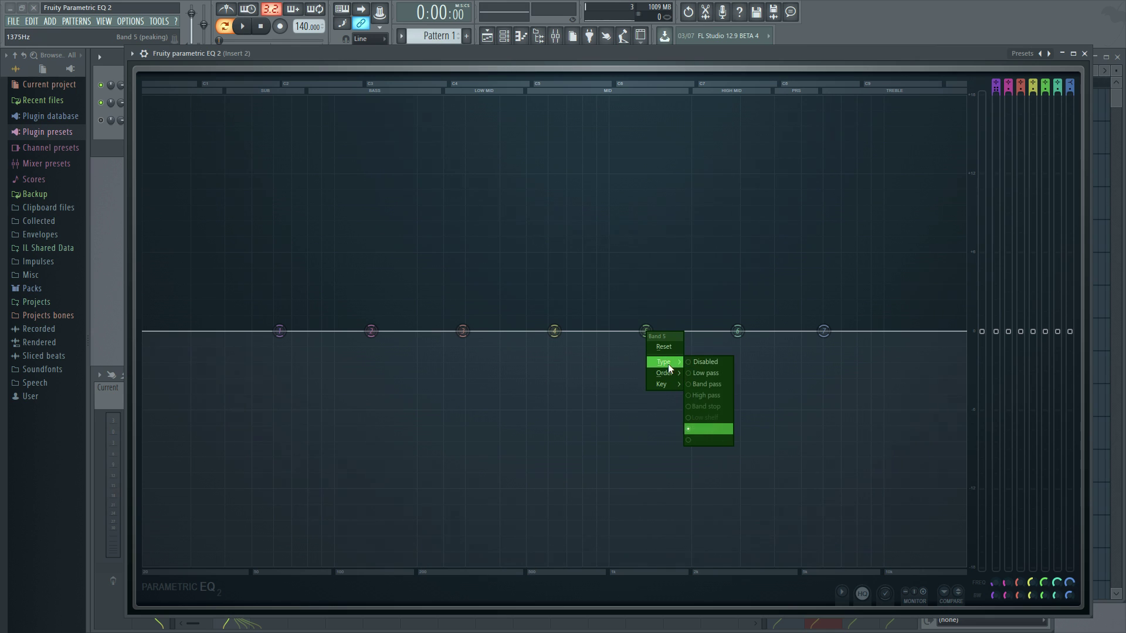
left_click(703, 372)
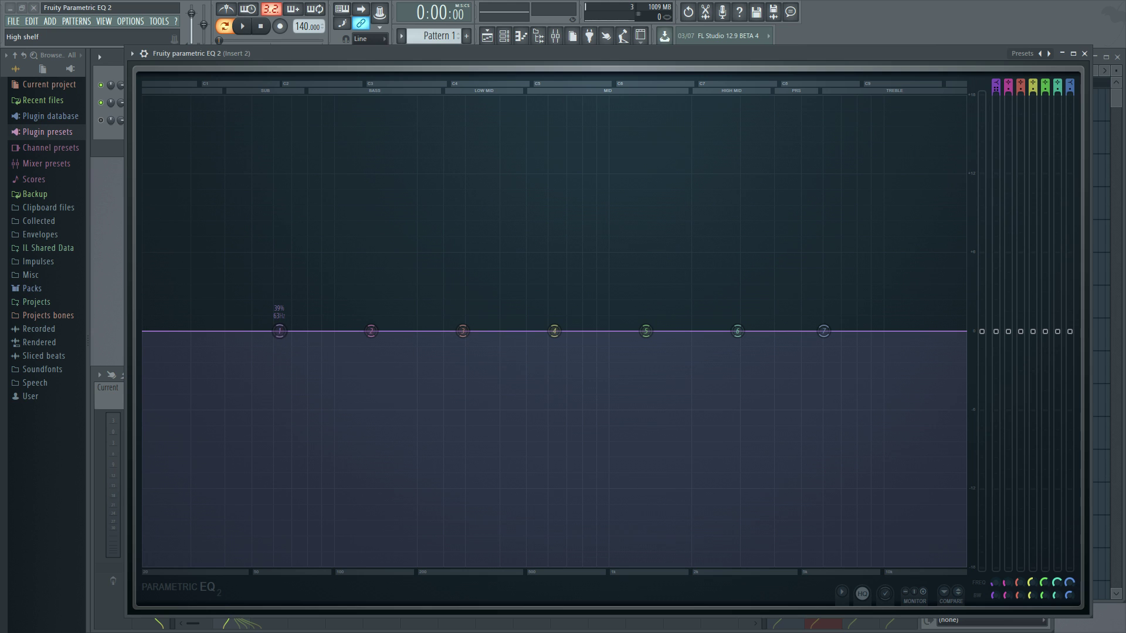
Cycle band 1 through several filter types, keeping the curve flat
scroll(279, 331, "up", 6)
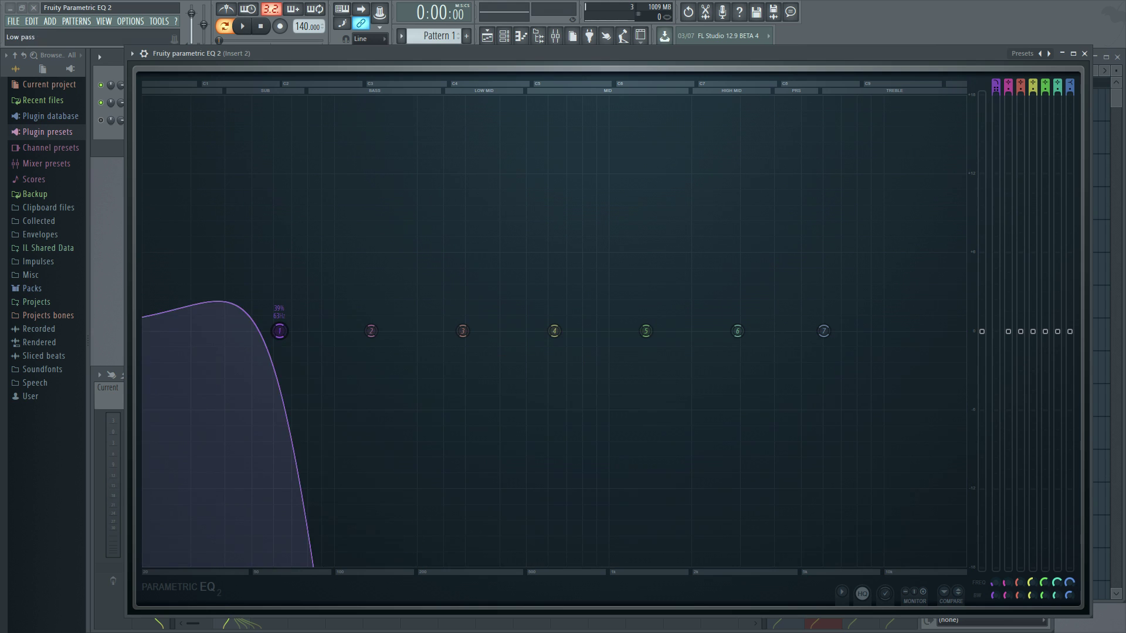
scroll(279, 332, "up", 1)
scroll(279, 331, "down", 1)
scroll(279, 331, "up", 1)
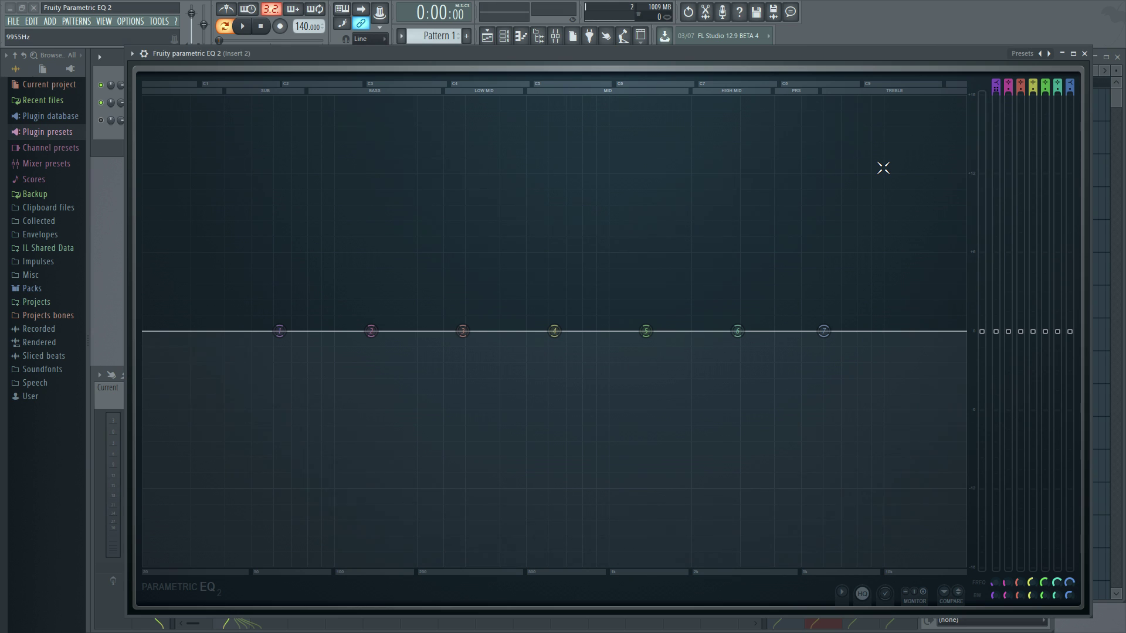
left_click_drag(741, 54, 730, 56)
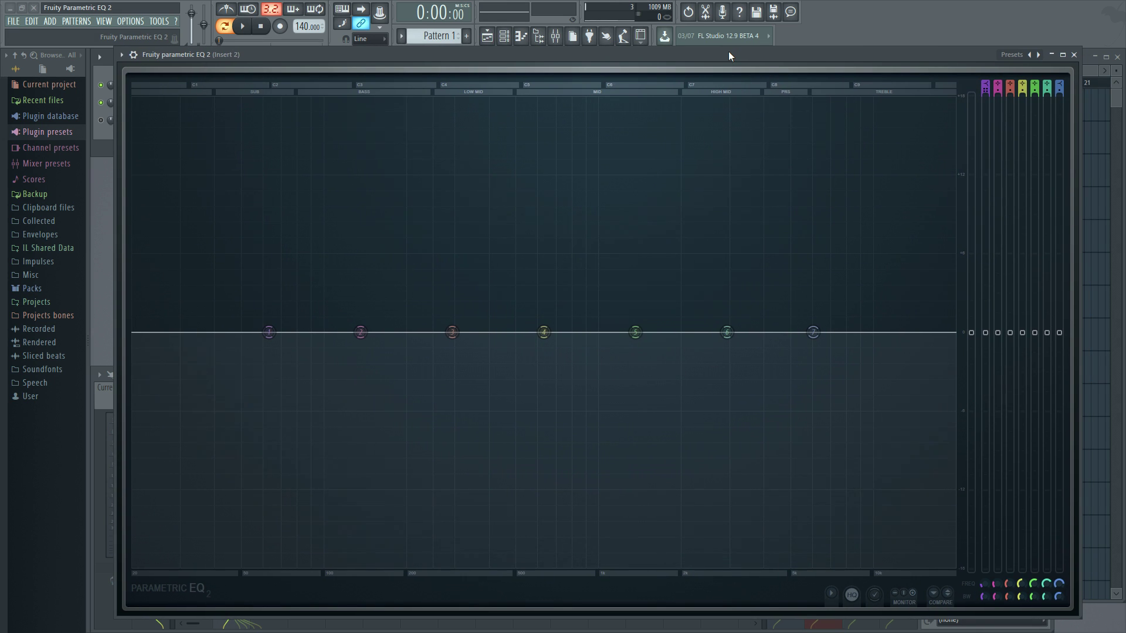